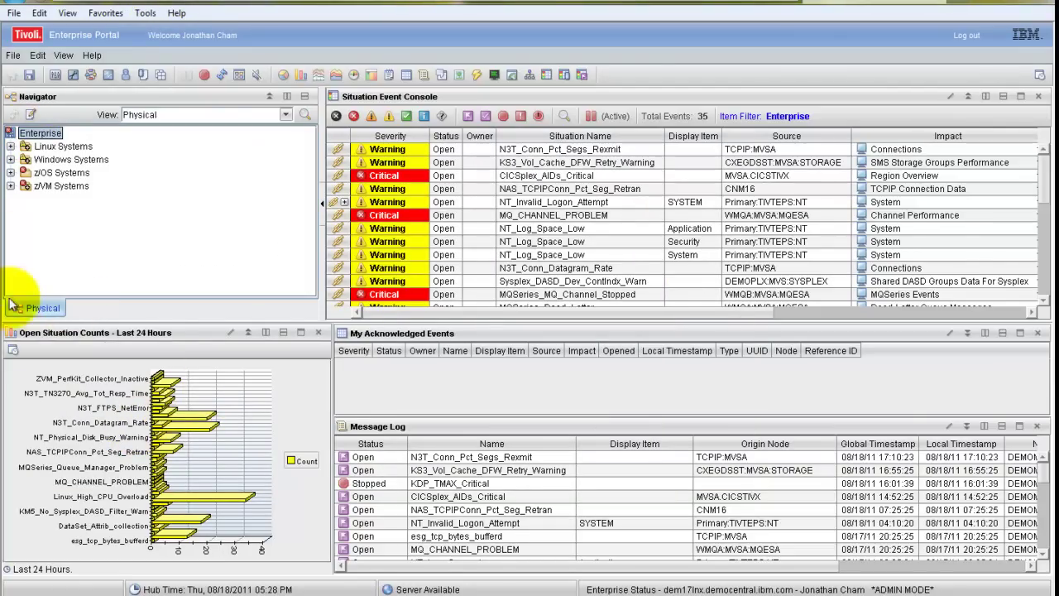
# Expand z/OS Systems > MVSA > MVS Operating System and open DEMOPLX:MVSA:MVSSYS's overview.
pyautogui.click(10, 172)
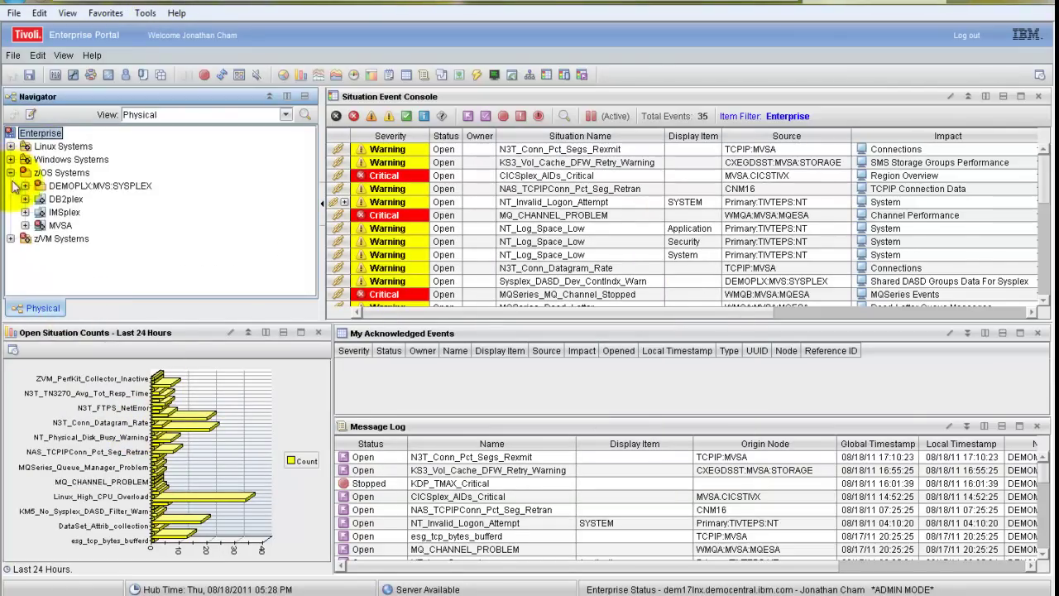
pyautogui.click(25, 225)
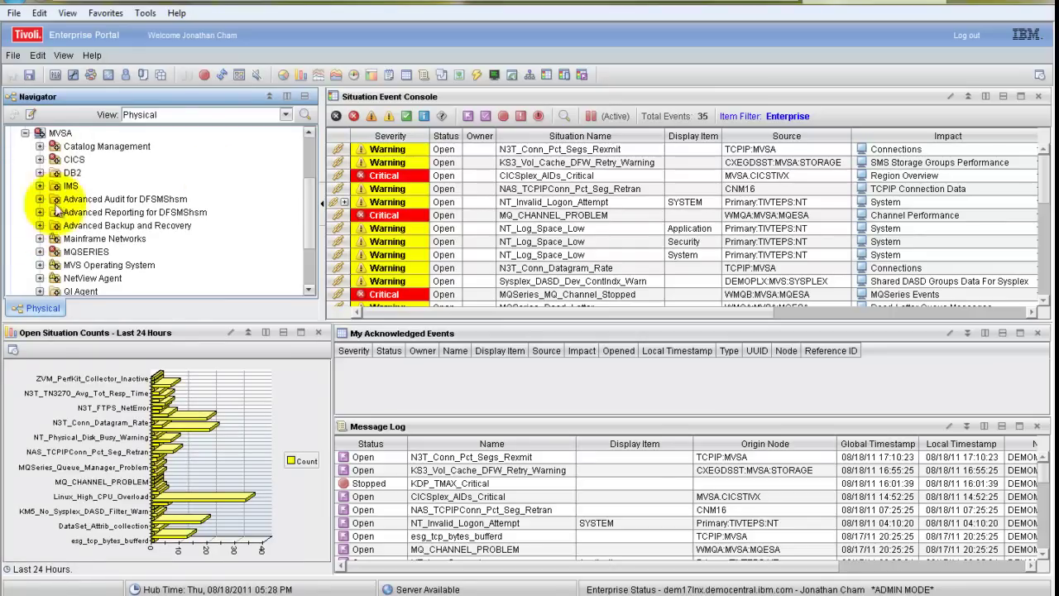
pyautogui.scroll(-1, 313, 198)
pyautogui.scroll(-1, 312, 199)
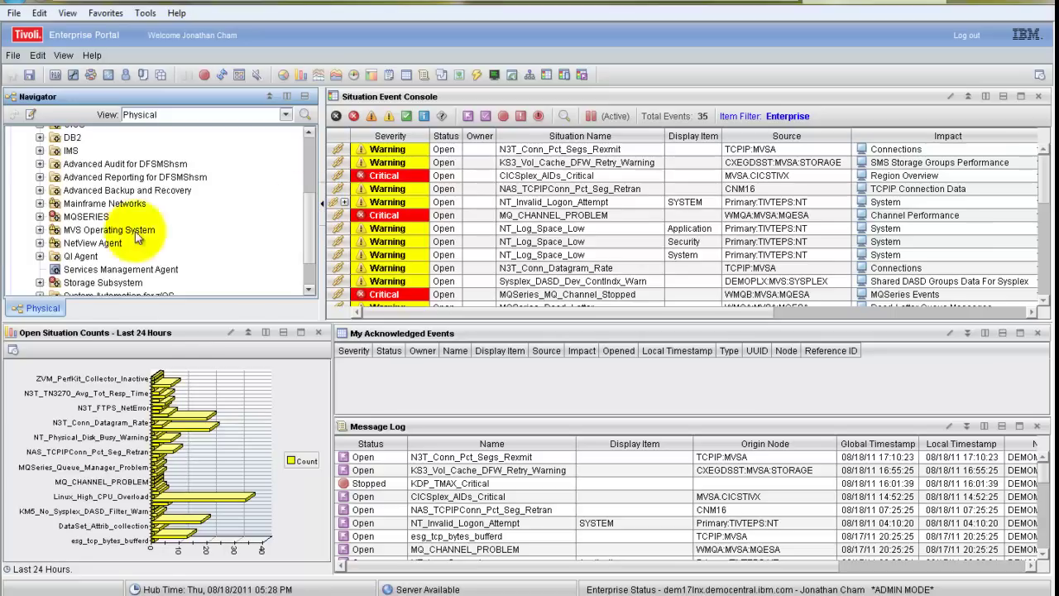
pyautogui.click(40, 230)
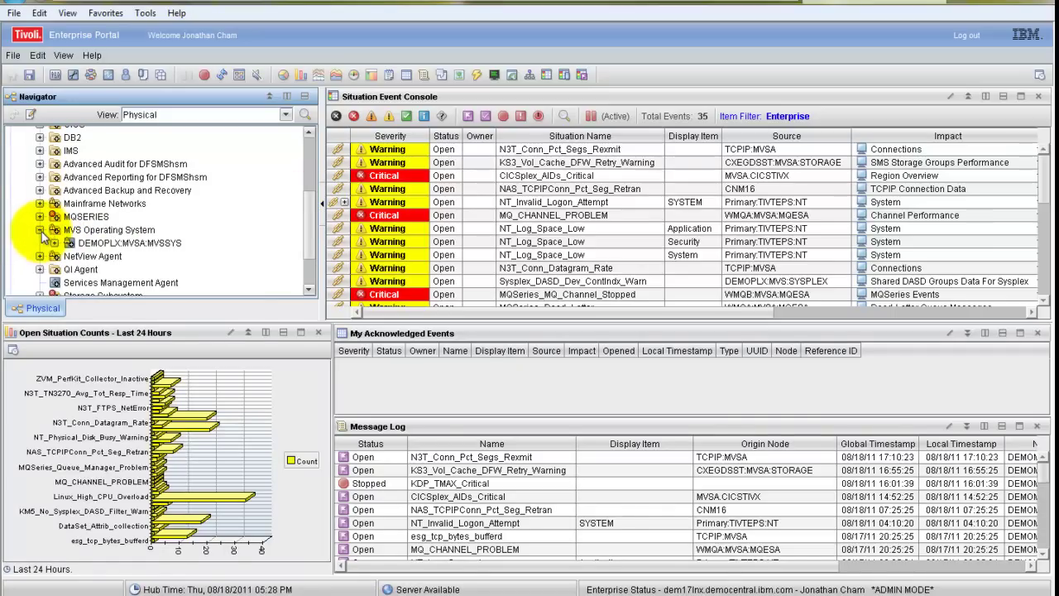
pyautogui.moveTo(83, 249)
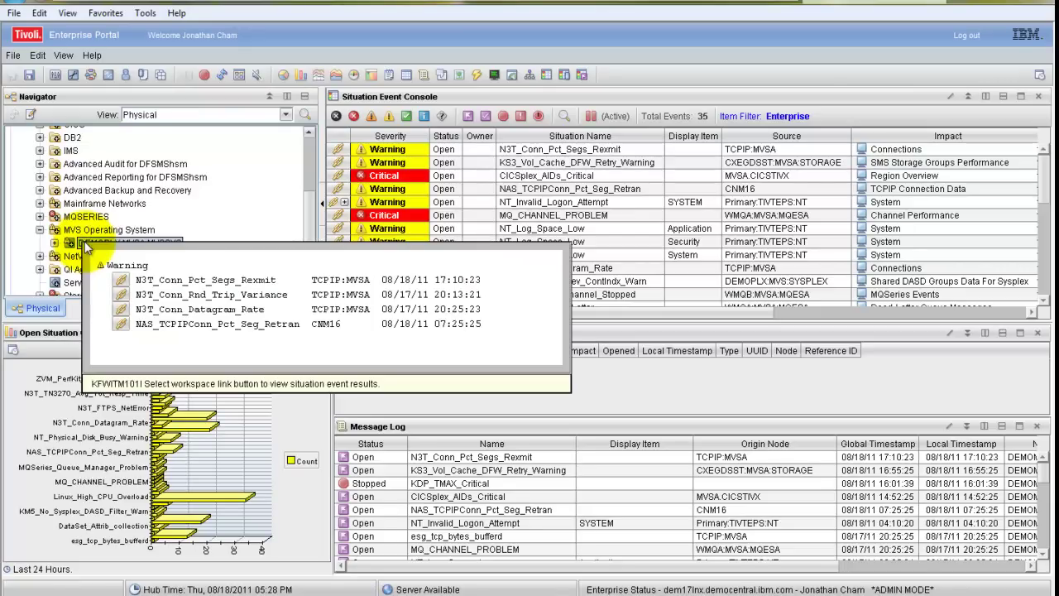
pyautogui.click(124, 229)
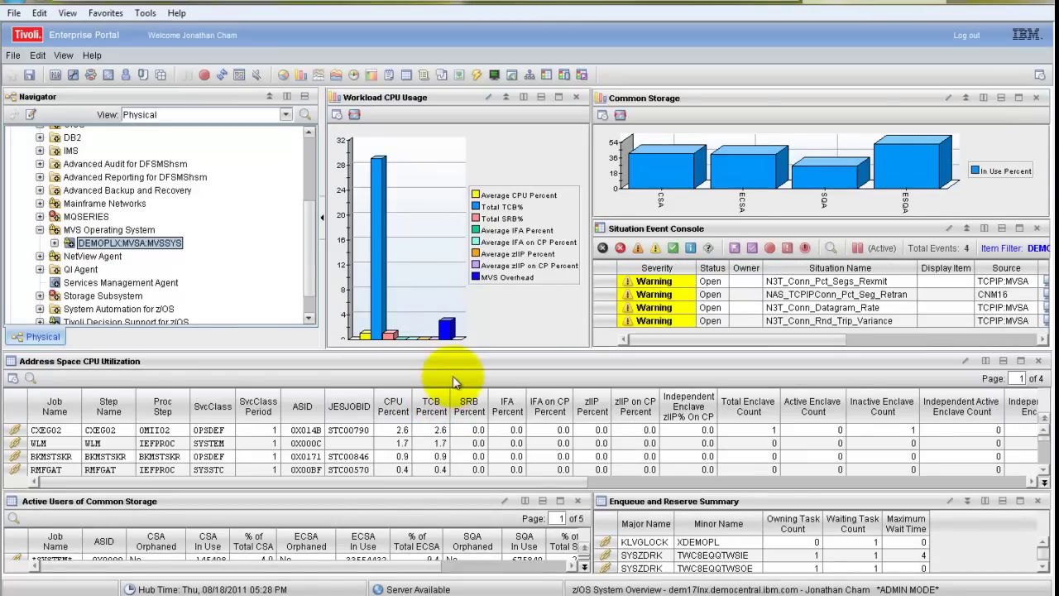
pyautogui.moveTo(460, 343)
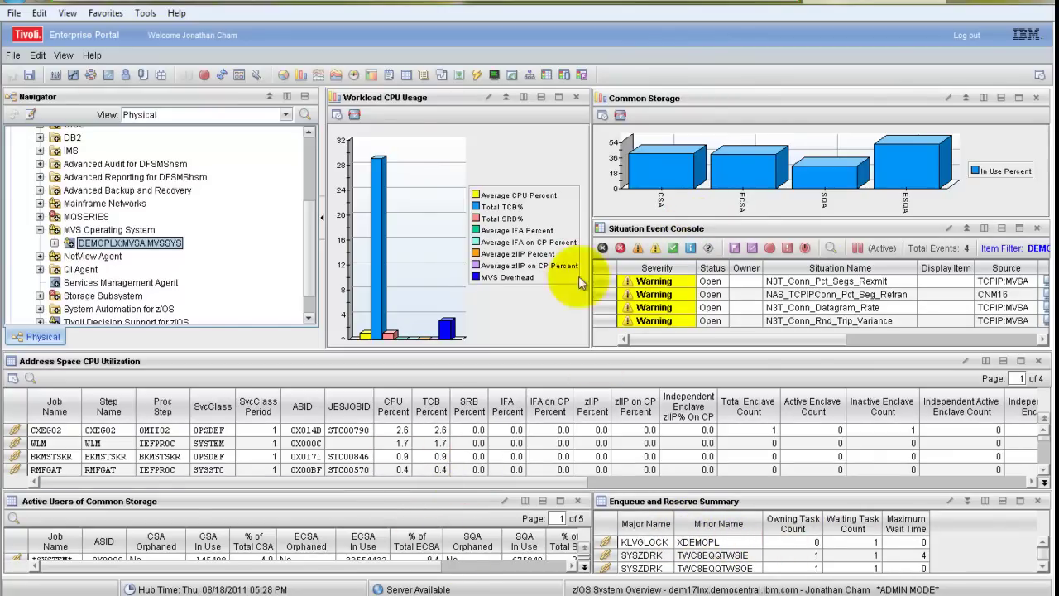
pyautogui.moveTo(696, 147)
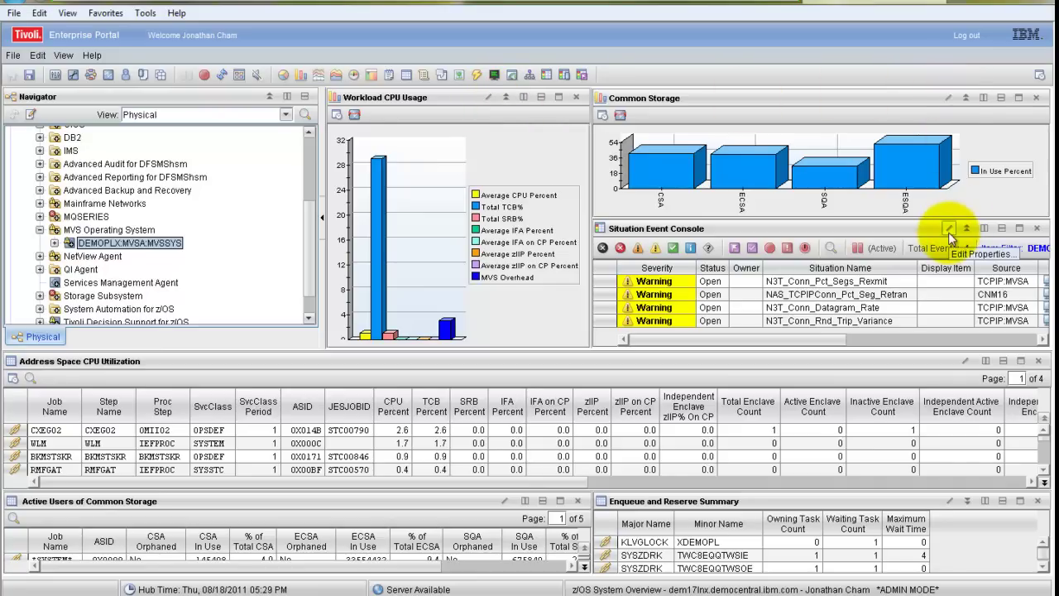
pyautogui.click(487, 97)
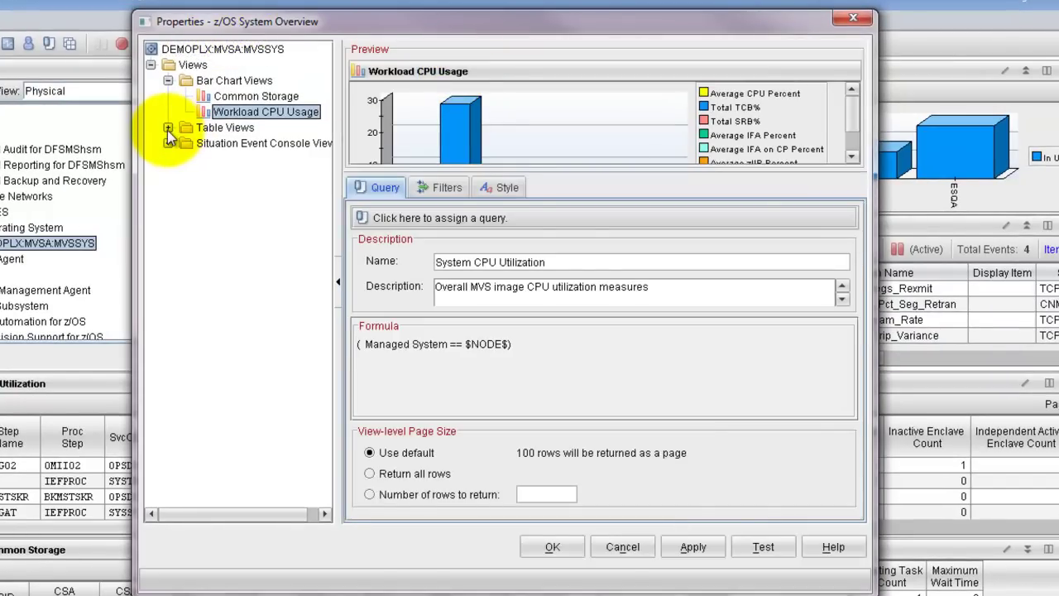
pyautogui.click(168, 129)
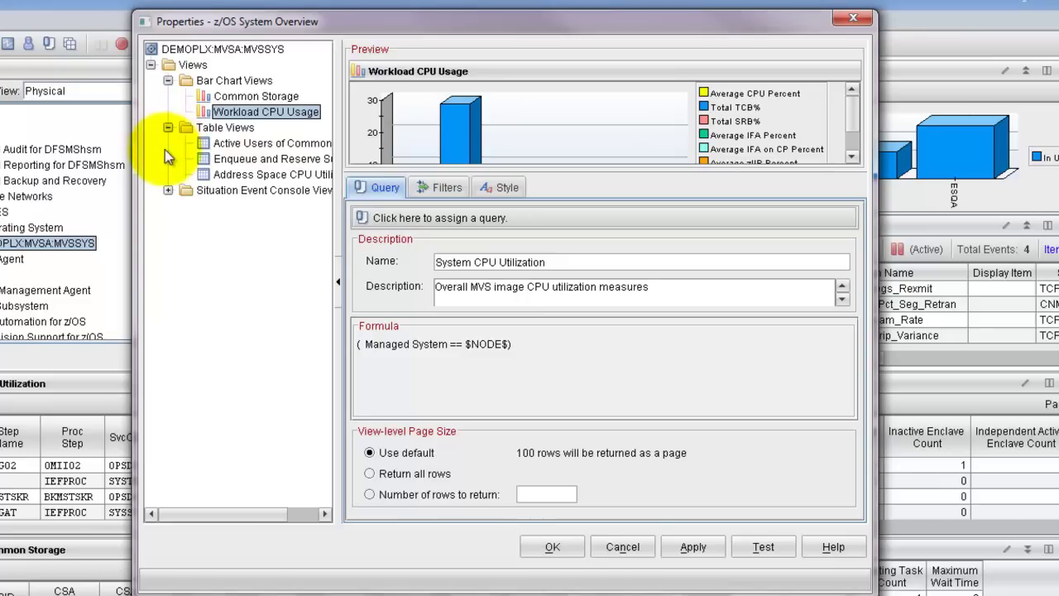
pyautogui.click(168, 191)
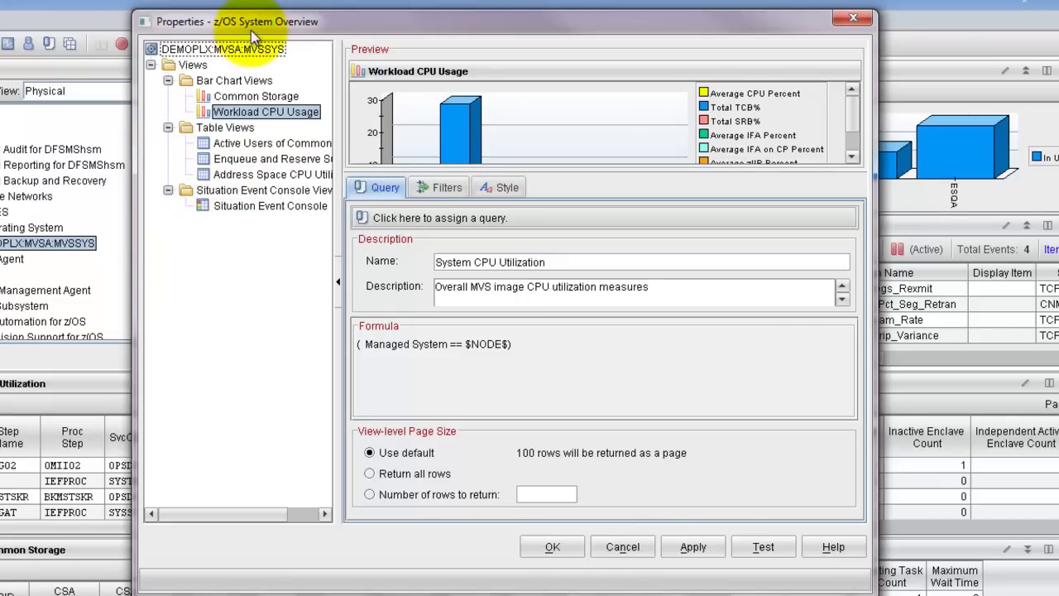
pyautogui.moveTo(246, 30); pyautogui.dragTo(78, 46)
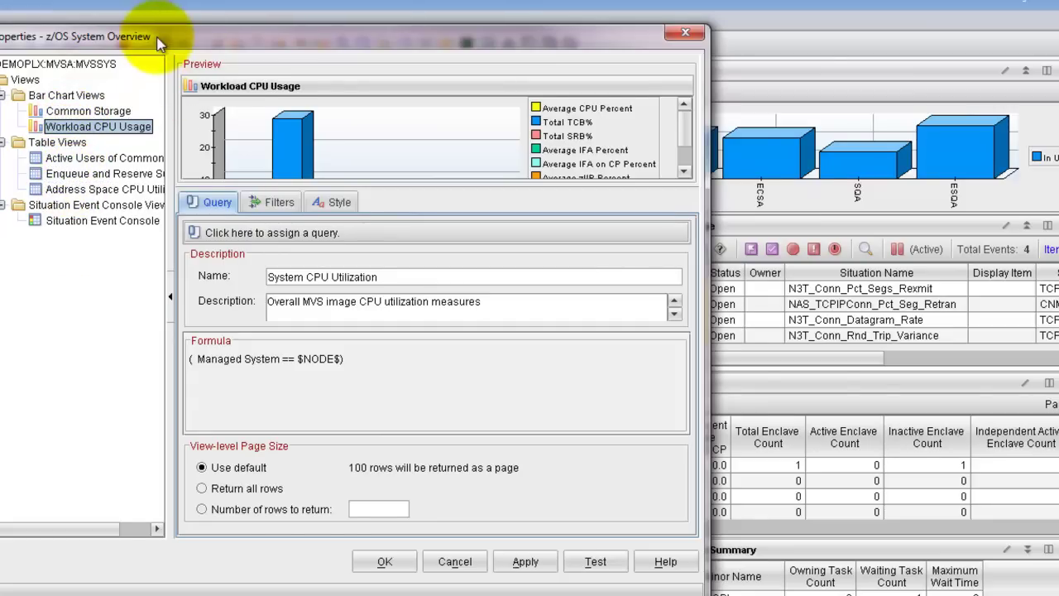
pyautogui.moveTo(170, 48); pyautogui.dragTo(571, 369)
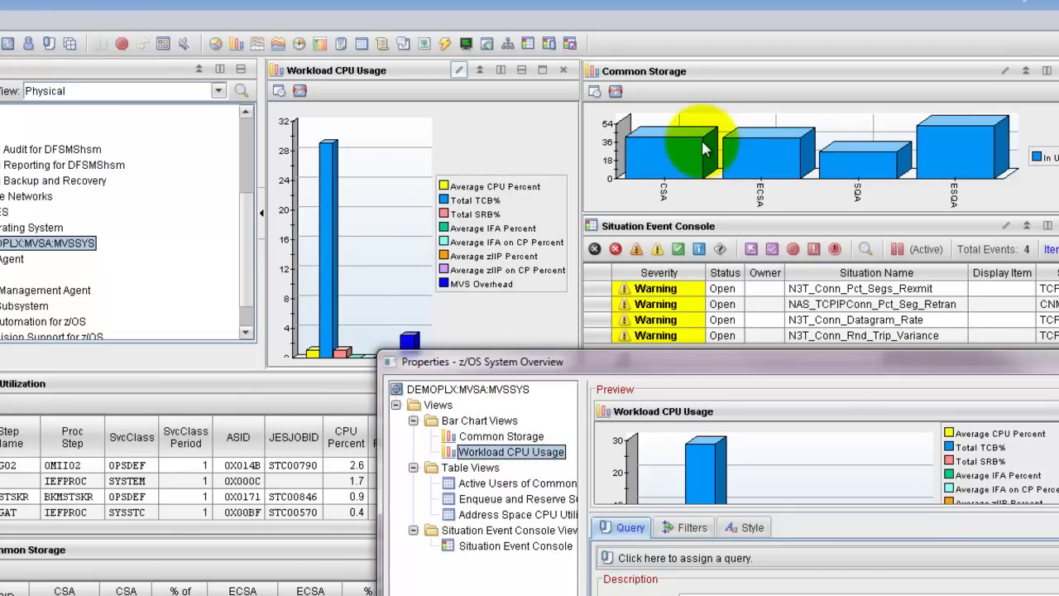
pyautogui.moveTo(603, 361); pyautogui.dragTo(381, 440)
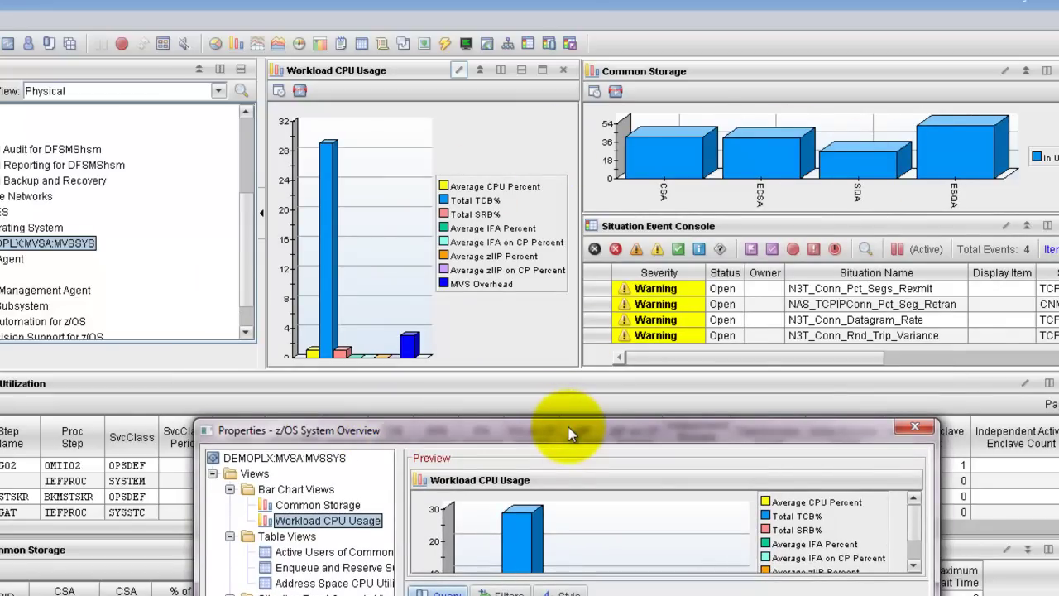
pyautogui.moveTo(570, 434); pyautogui.dragTo(576, 42)
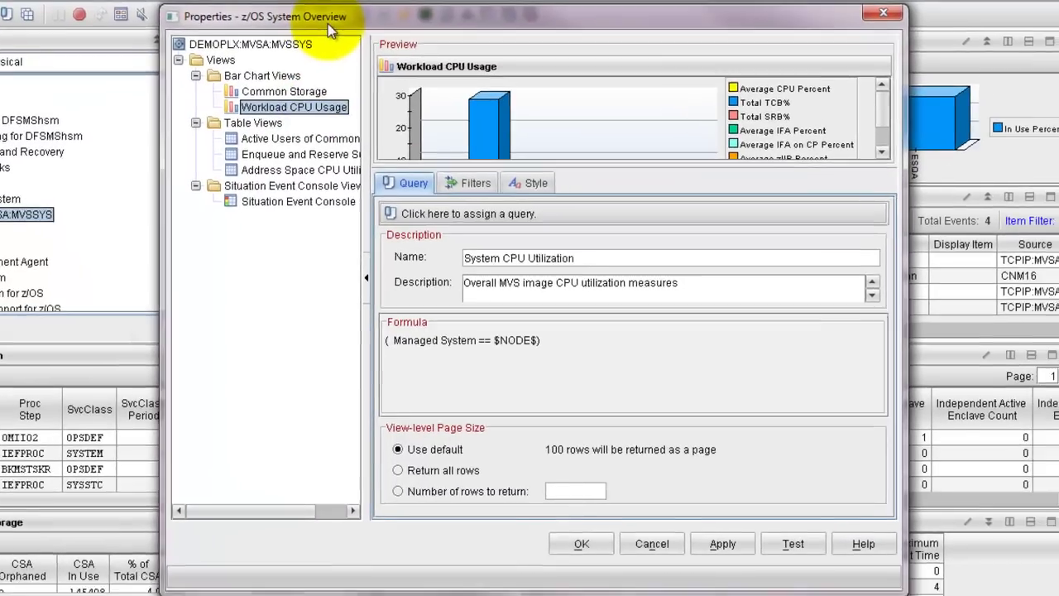
pyautogui.moveTo(361, 47); pyautogui.dragTo(413, 116)
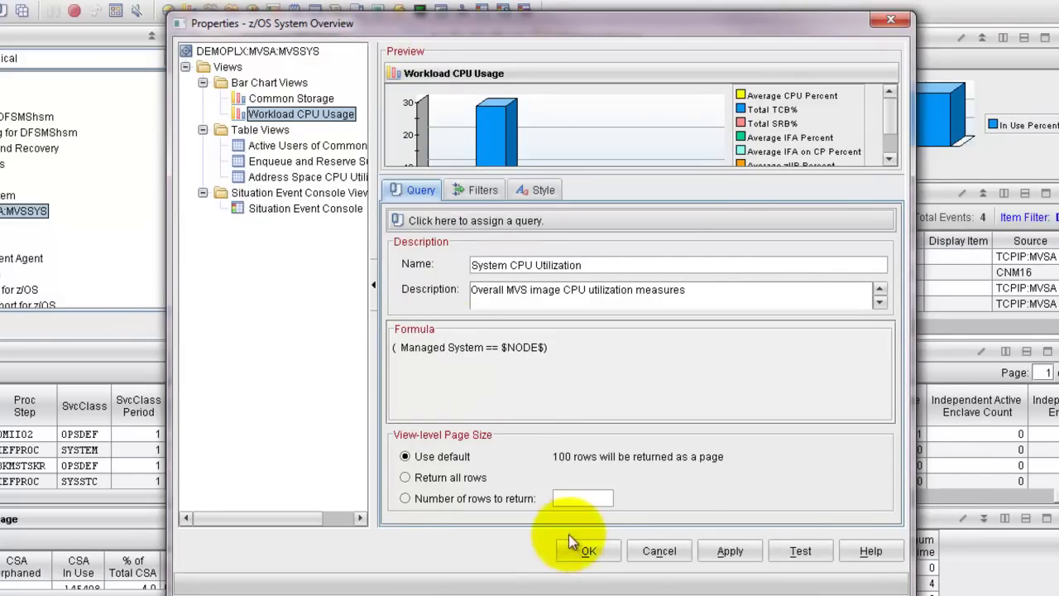
pyautogui.click(589, 550)
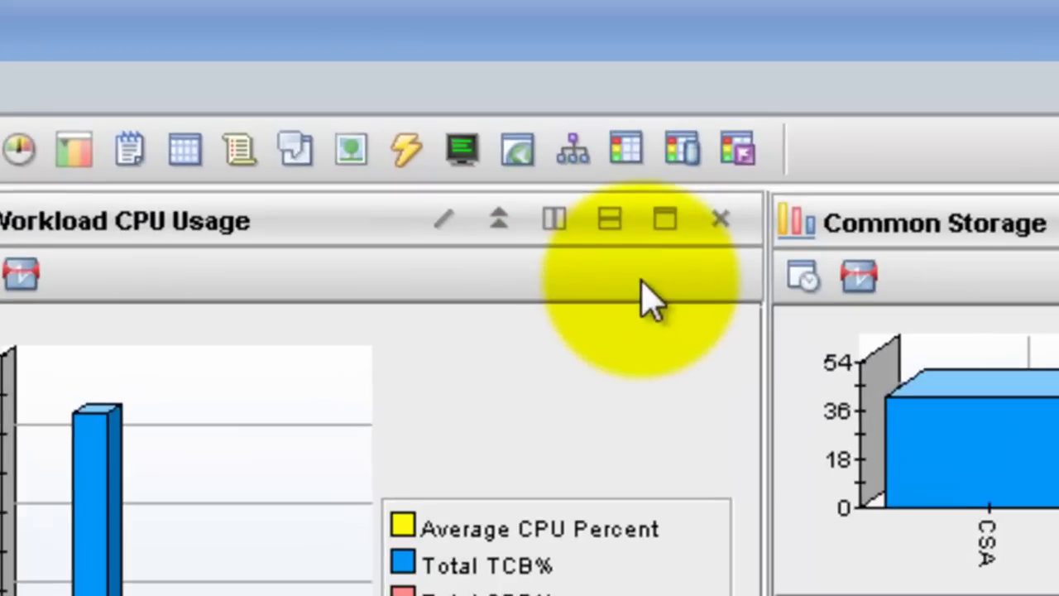
# Maximize the Workload CPU Usage view to fill the workspace.
pyautogui.click(669, 227)
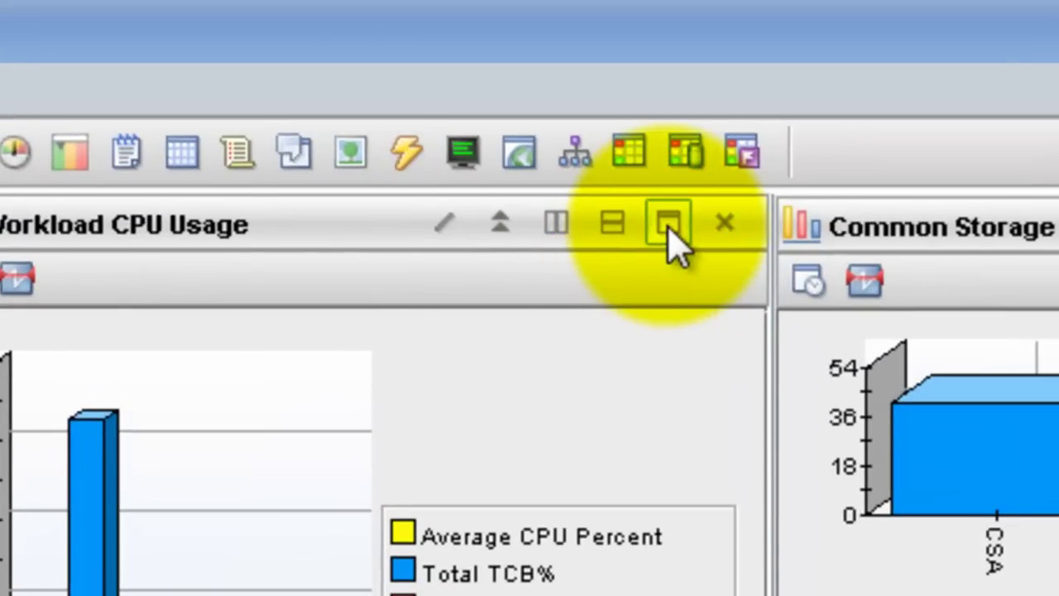
pyautogui.click(669, 225)
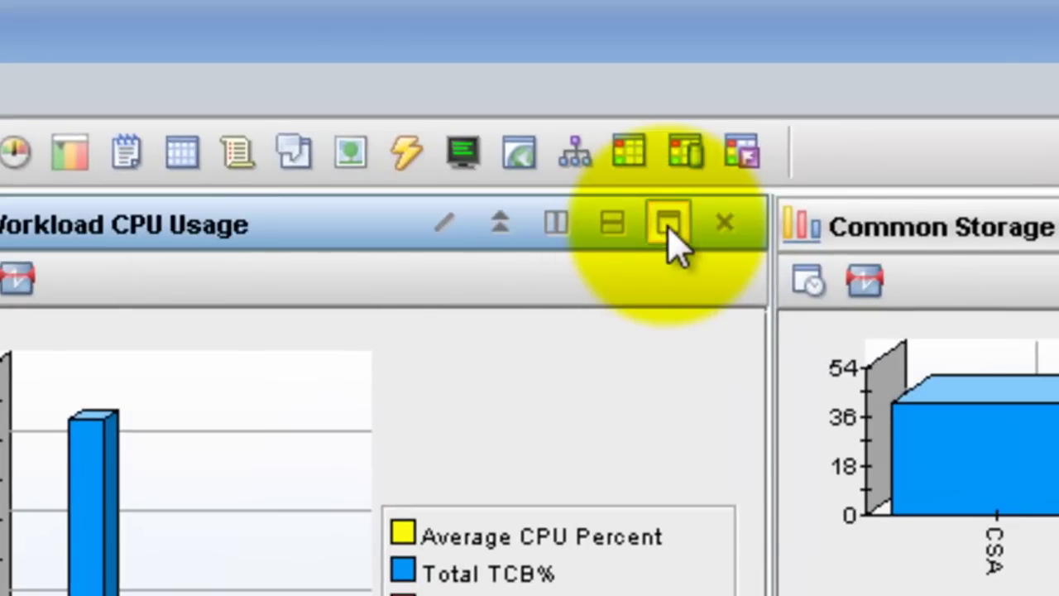
pyautogui.click(668, 225)
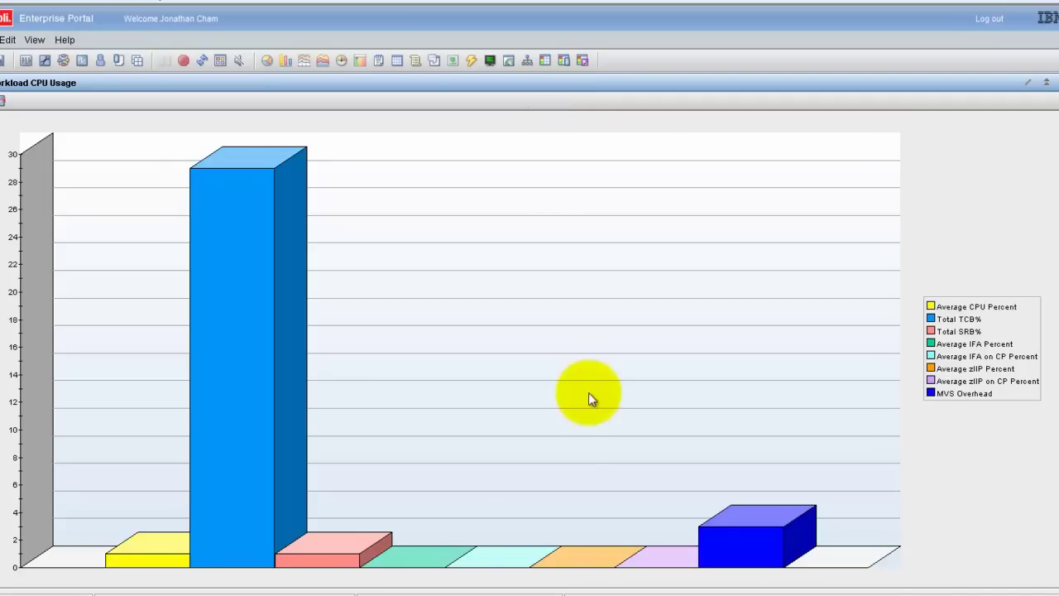
# Drag-zoom the chart twice to narrow in on the bars around Total TCB%.
pyautogui.moveTo(782, 526)
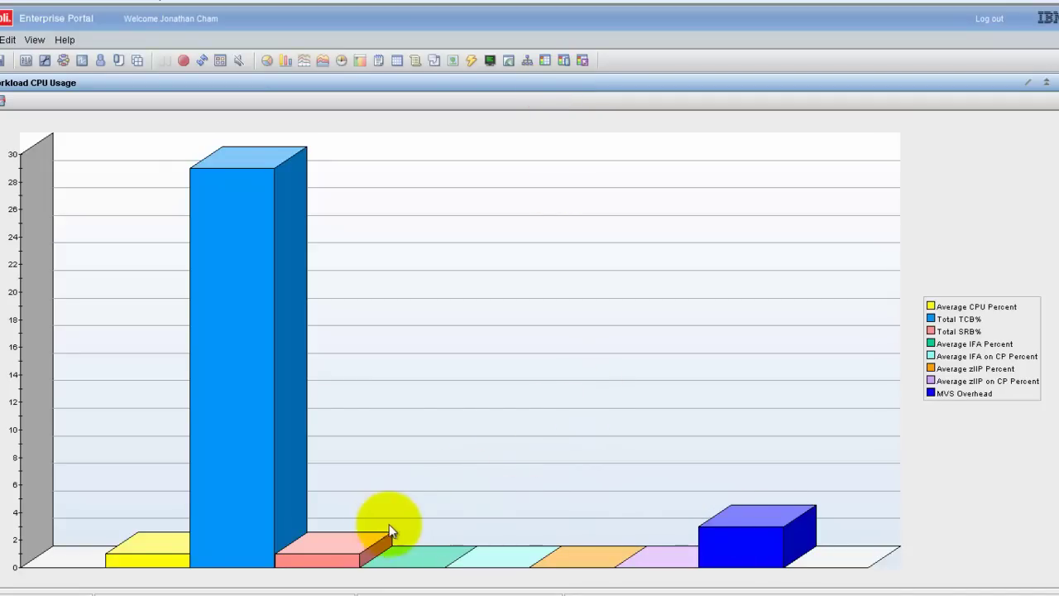
pyautogui.moveTo(499, 508); pyautogui.dragTo(235, 507)
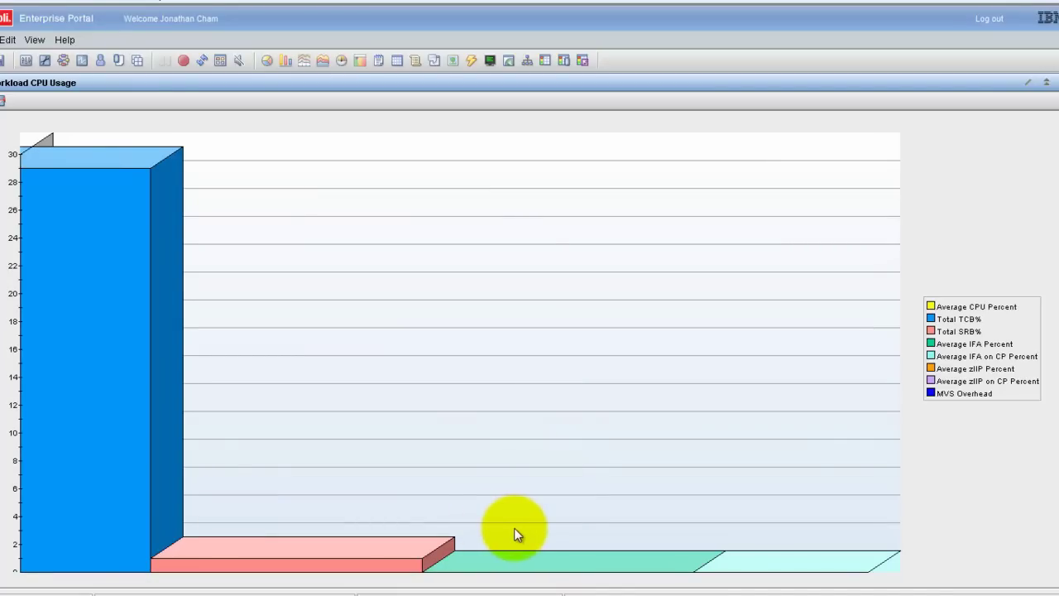
pyautogui.moveTo(517, 526); pyautogui.dragTo(332, 526)
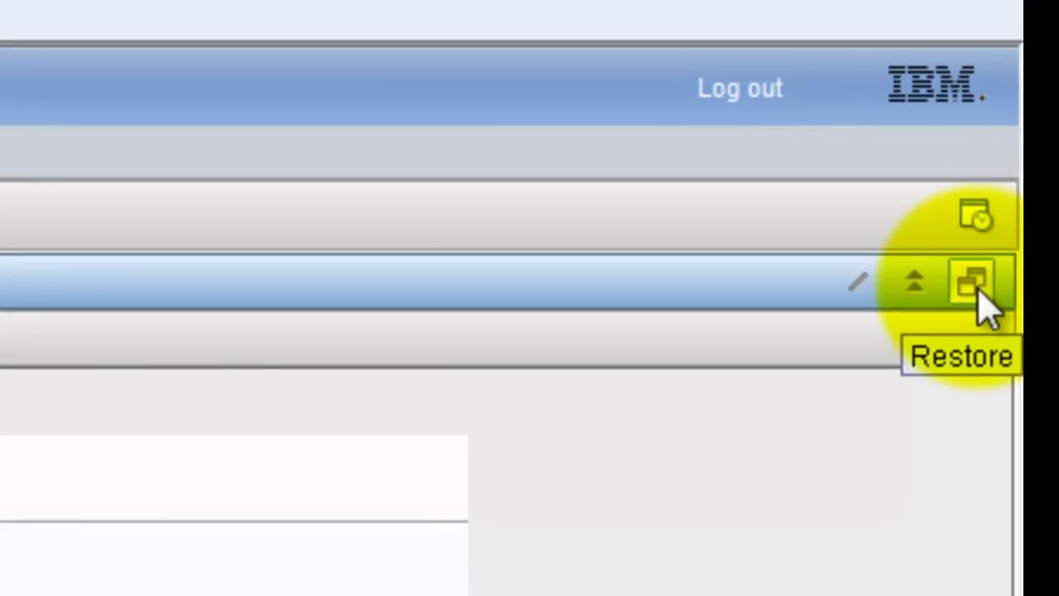
# Restore the maximized Workload CPU Usage view, then remove it from the workspace.
pyautogui.click(975, 285)
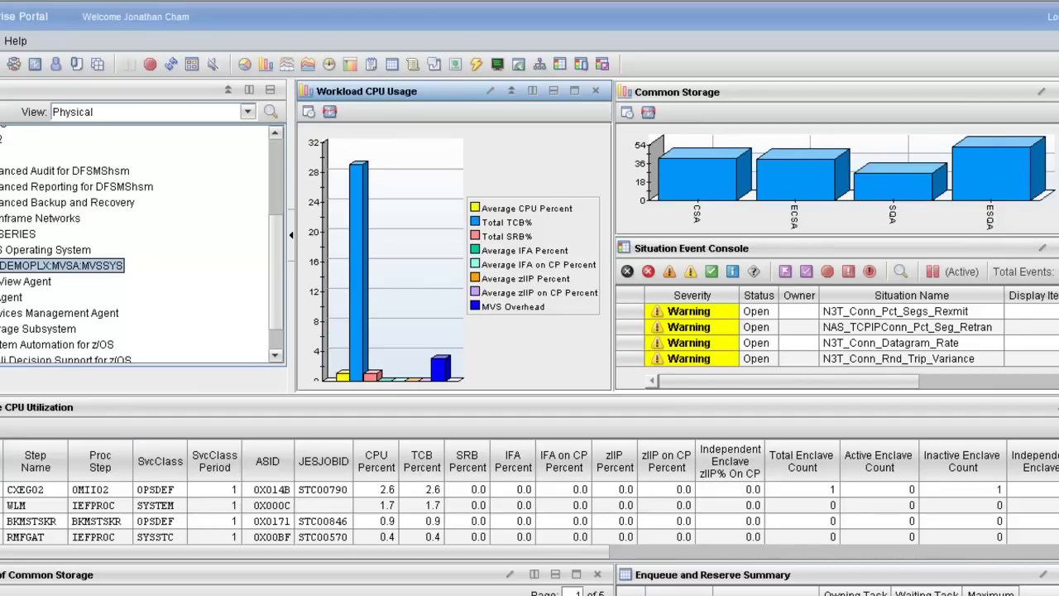
pyautogui.click(595, 91)
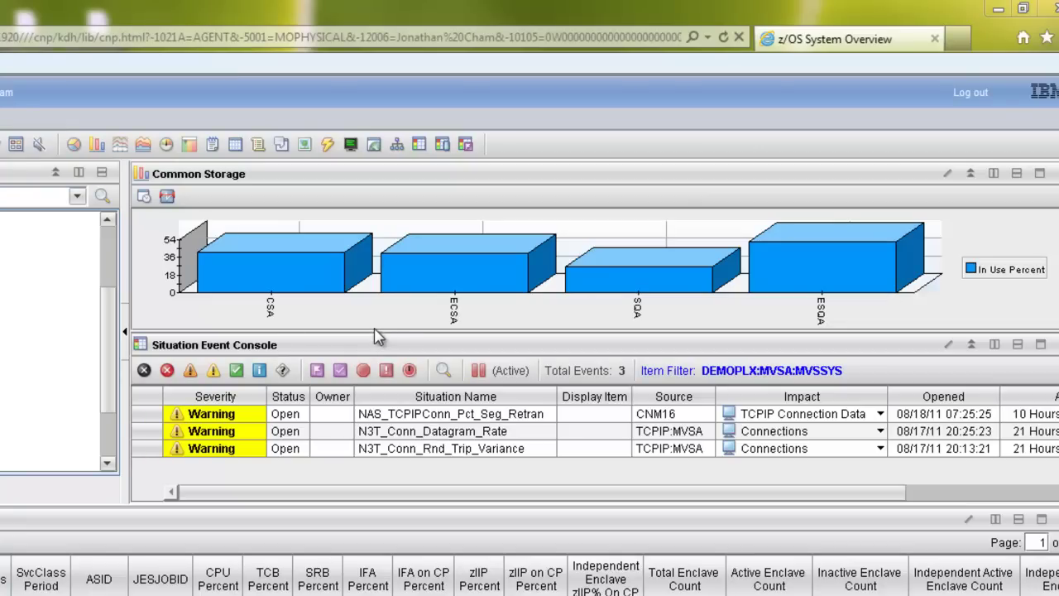
pyautogui.click(1041, 343)
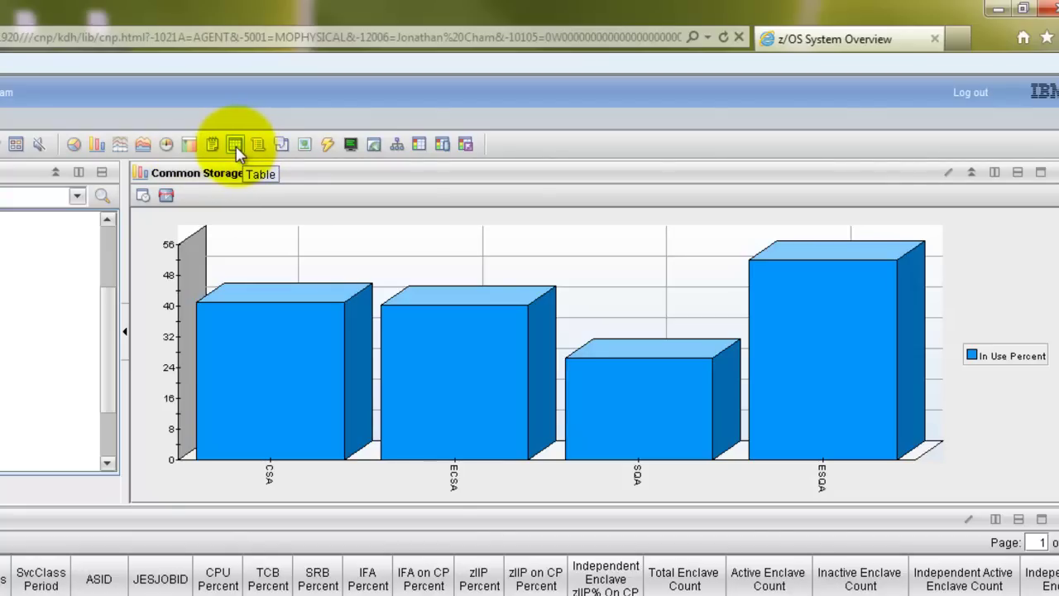
pyautogui.moveTo(235, 146); pyautogui.dragTo(333, 331)
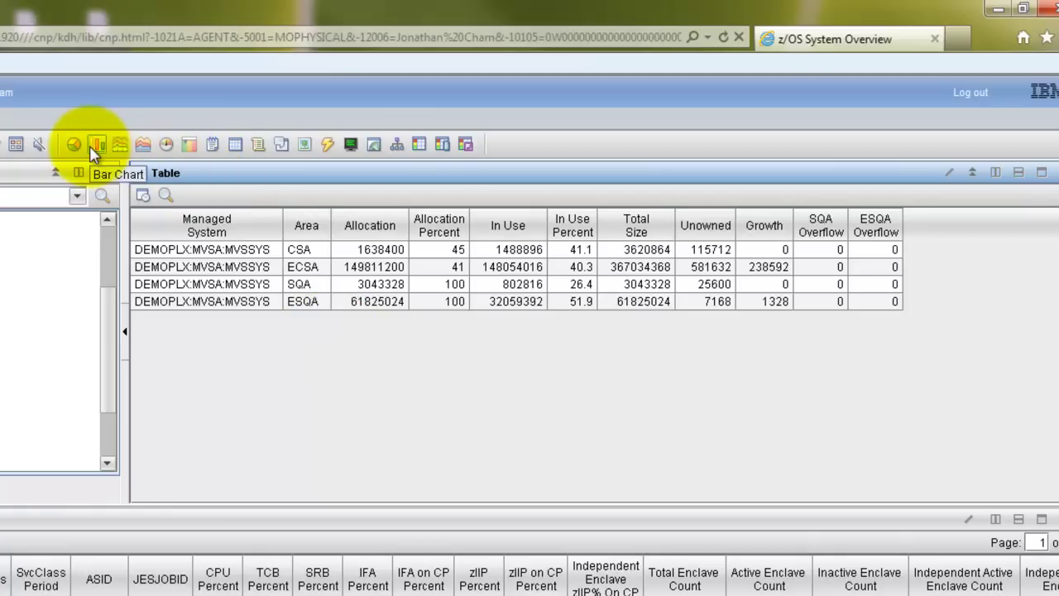
pyautogui.moveTo(95, 151); pyautogui.dragTo(217, 265)
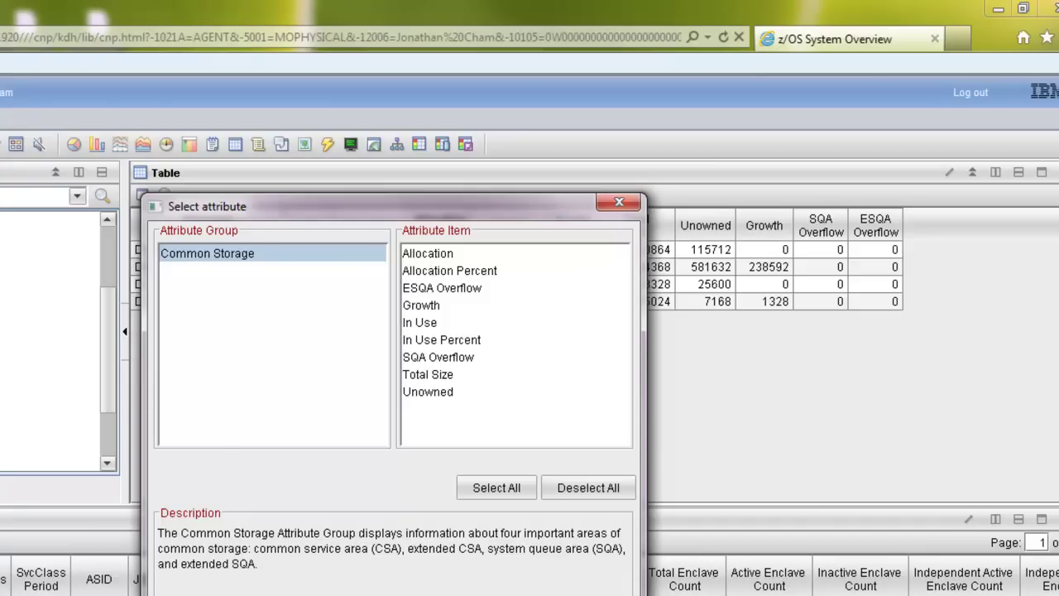
pyautogui.press('Return')
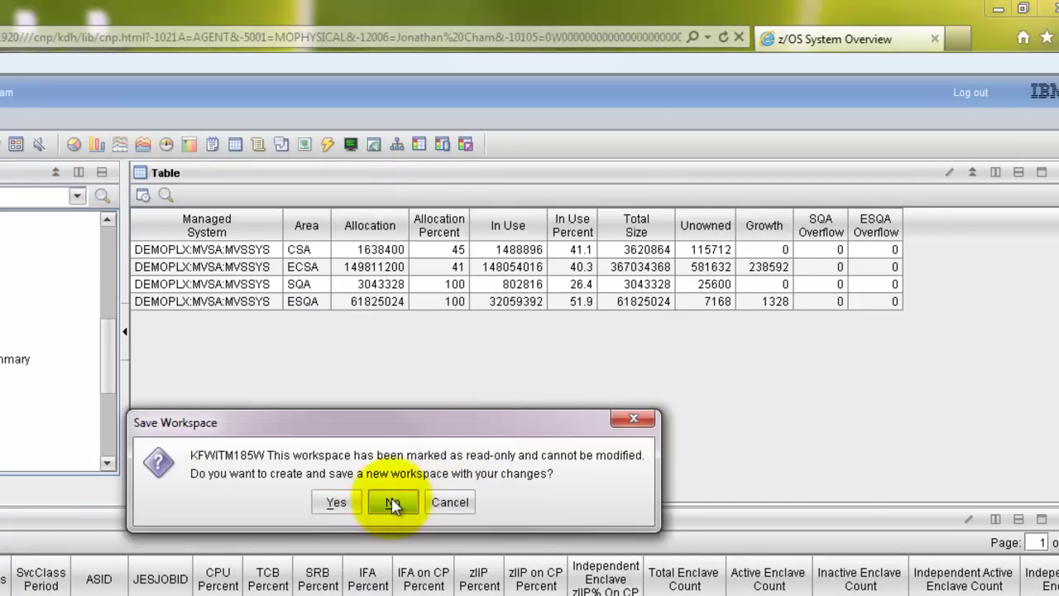
pyautogui.click(392, 503)
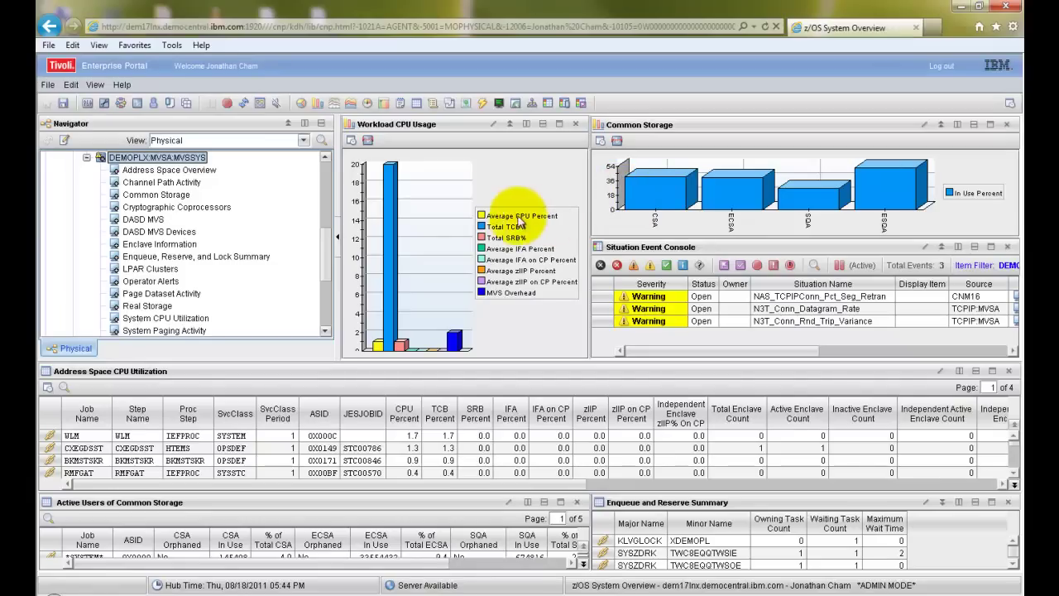
# Maximize Workload CPU Usage and set its time span to real time plus last 5 hours.
pyautogui.click(558, 126)
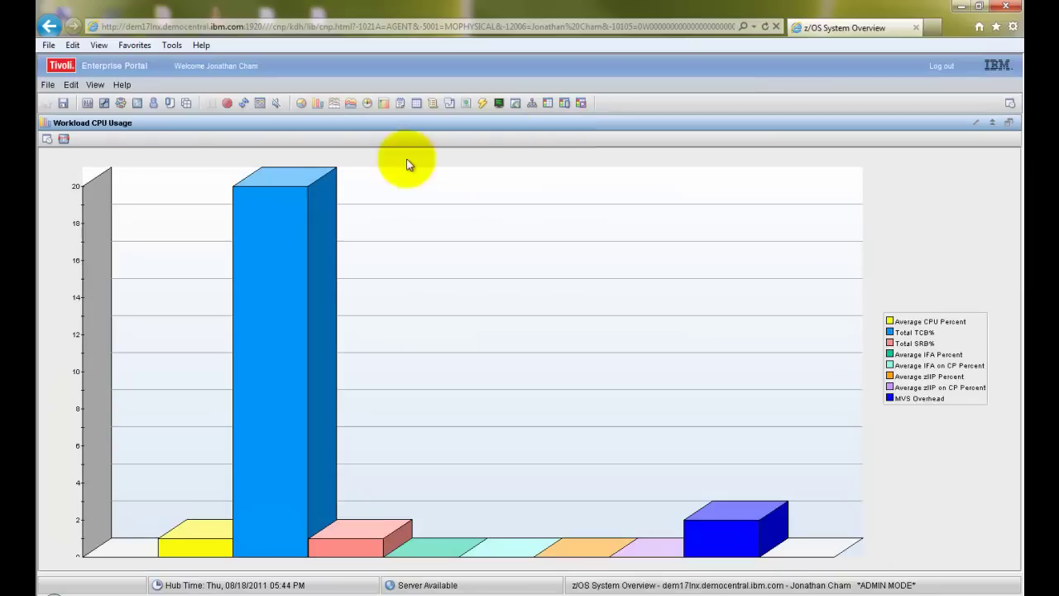
pyautogui.click(49, 142)
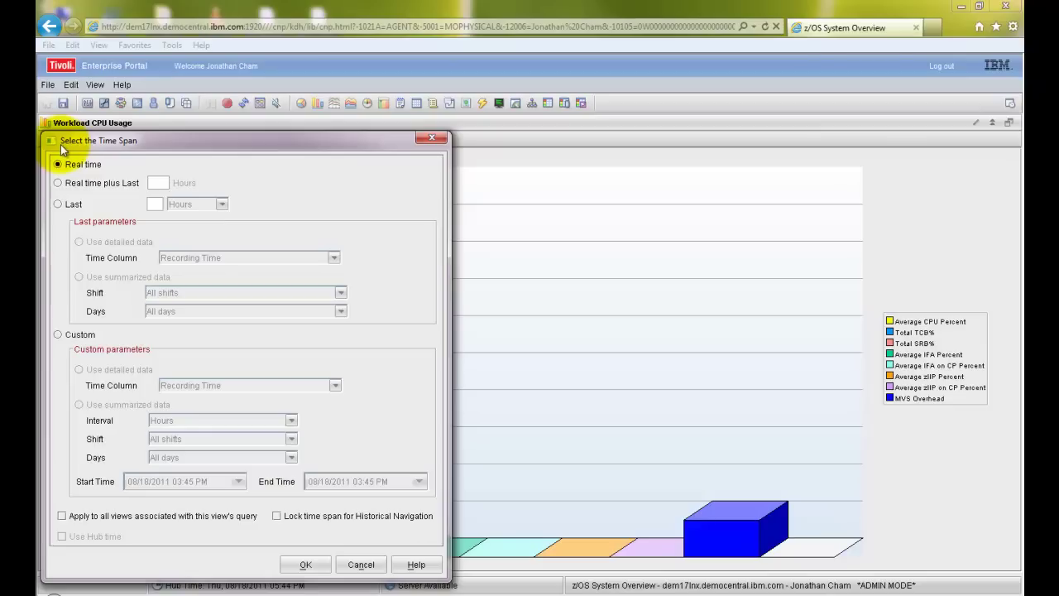
pyautogui.click(59, 183)
pyautogui.click(166, 183)
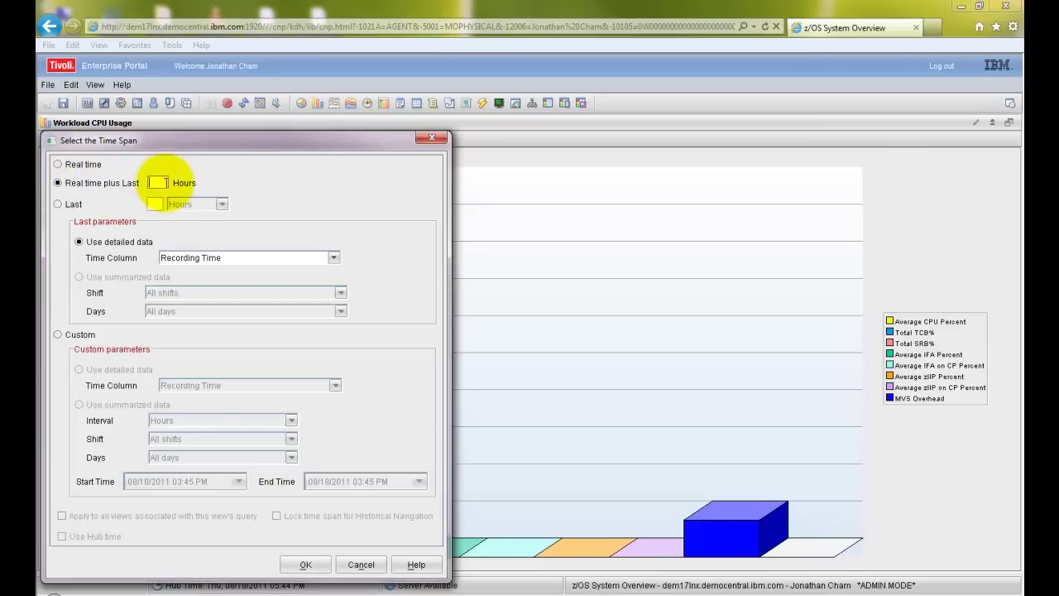
pyautogui.write('5')
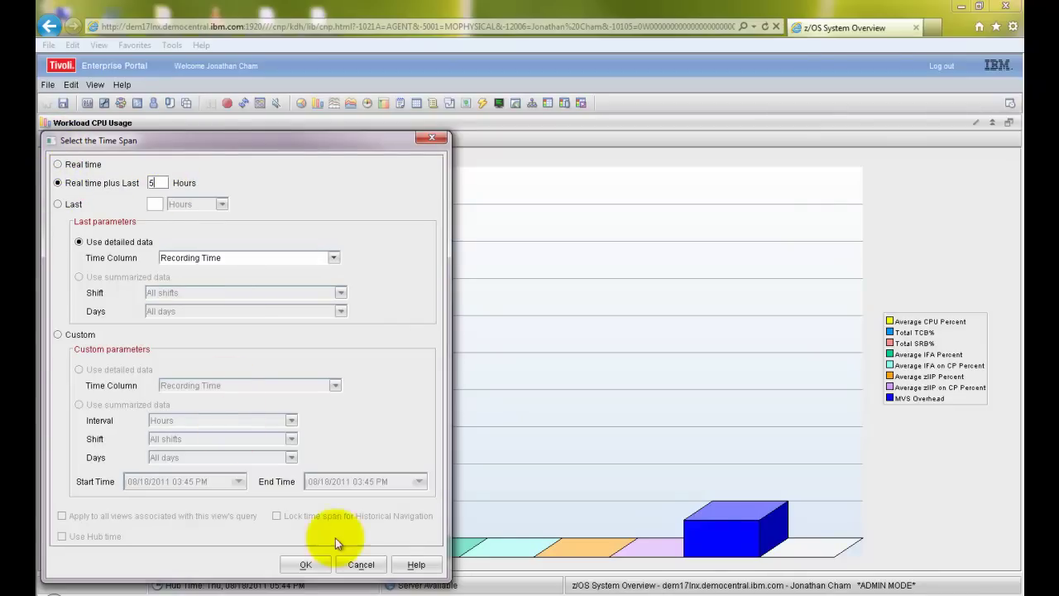
pyautogui.click(307, 565)
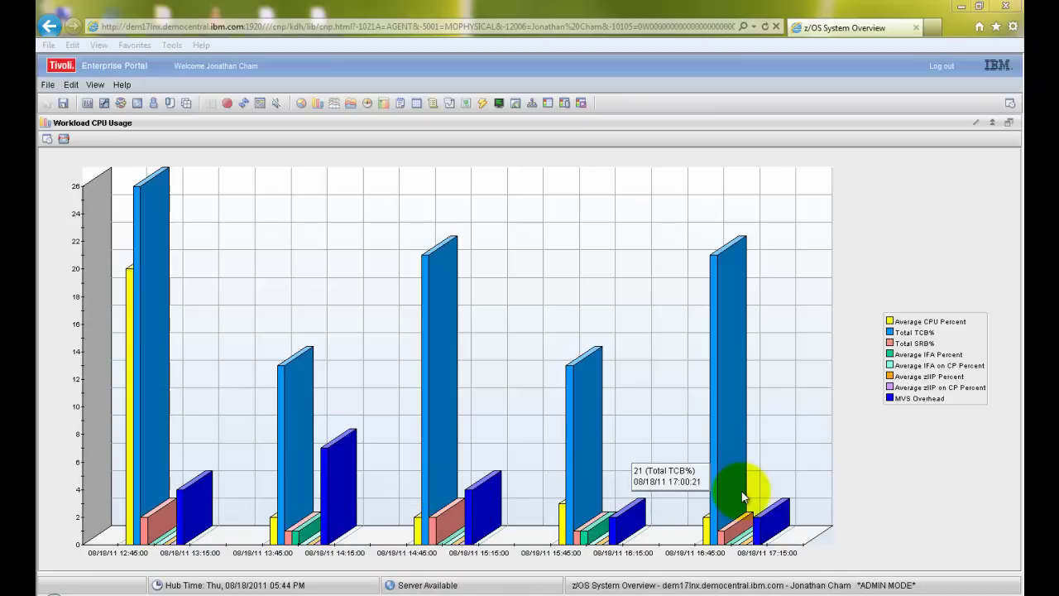
# Zoom the chart into 16:45–17:30, zoom back out, and restore the view.
pyautogui.moveTo(792, 520)
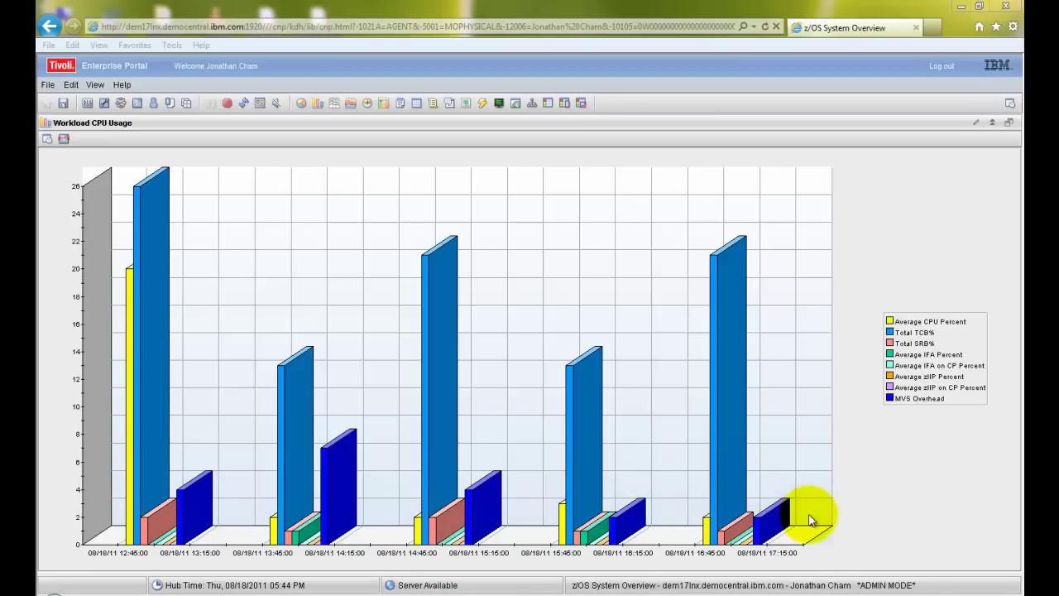
pyautogui.moveTo(809, 509); pyautogui.dragTo(688, 522)
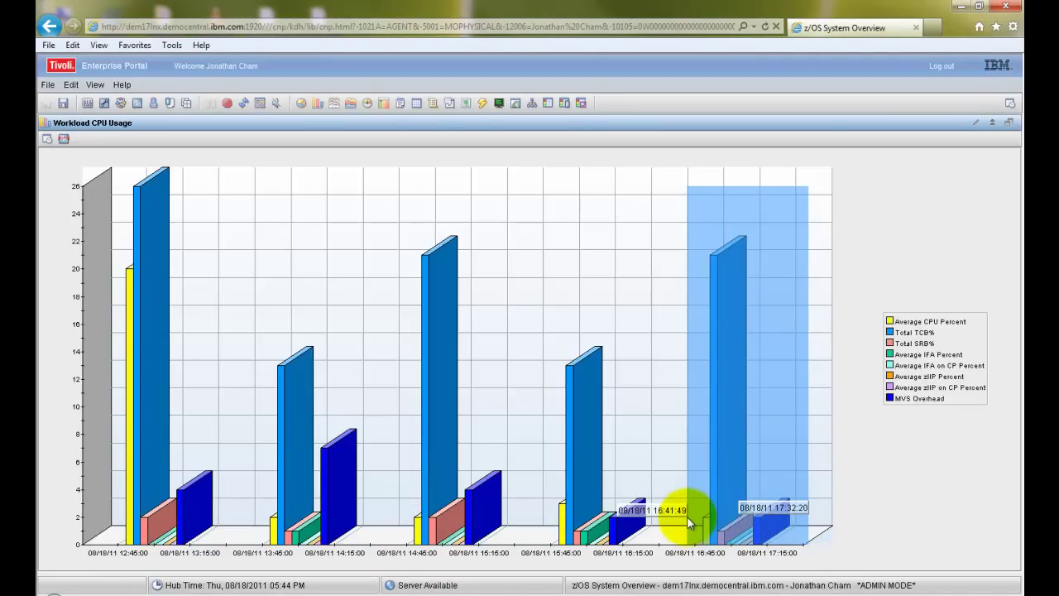
pyautogui.moveTo(689, 521); pyautogui.dragTo(687, 517)
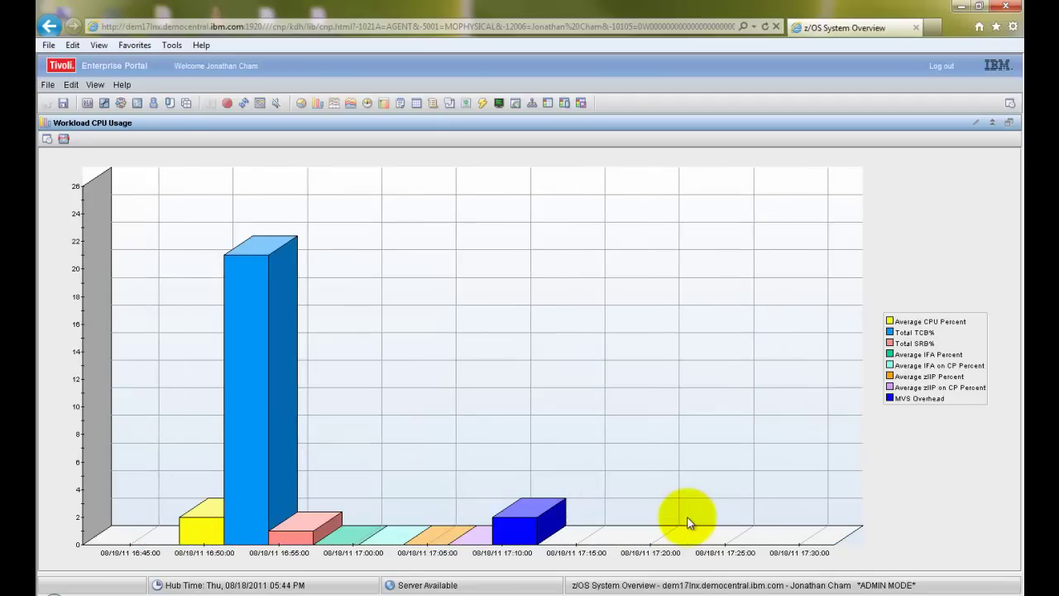
pyautogui.click(645, 520)
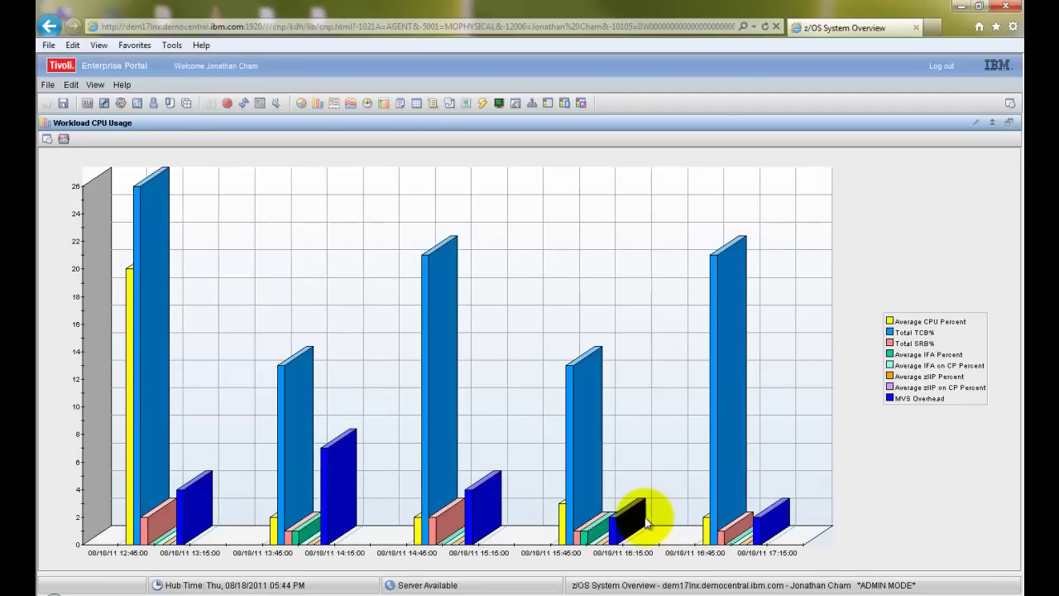
pyautogui.click(1009, 124)
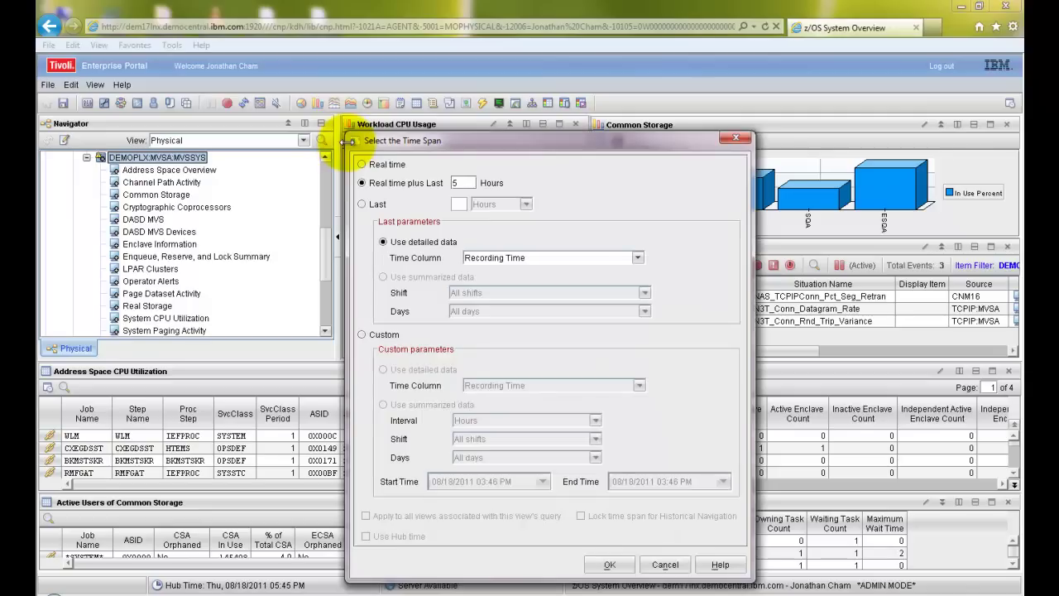
# Reset the chart to real time only, then close Workload CPU Usage and the Situation Event Console.
pyautogui.click(362, 164)
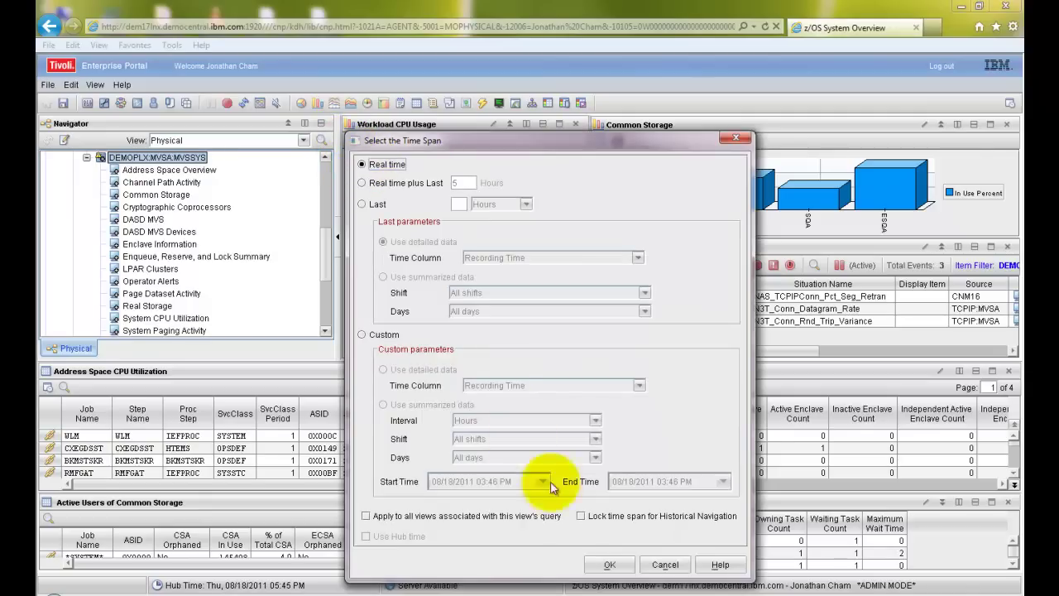
pyautogui.click(600, 565)
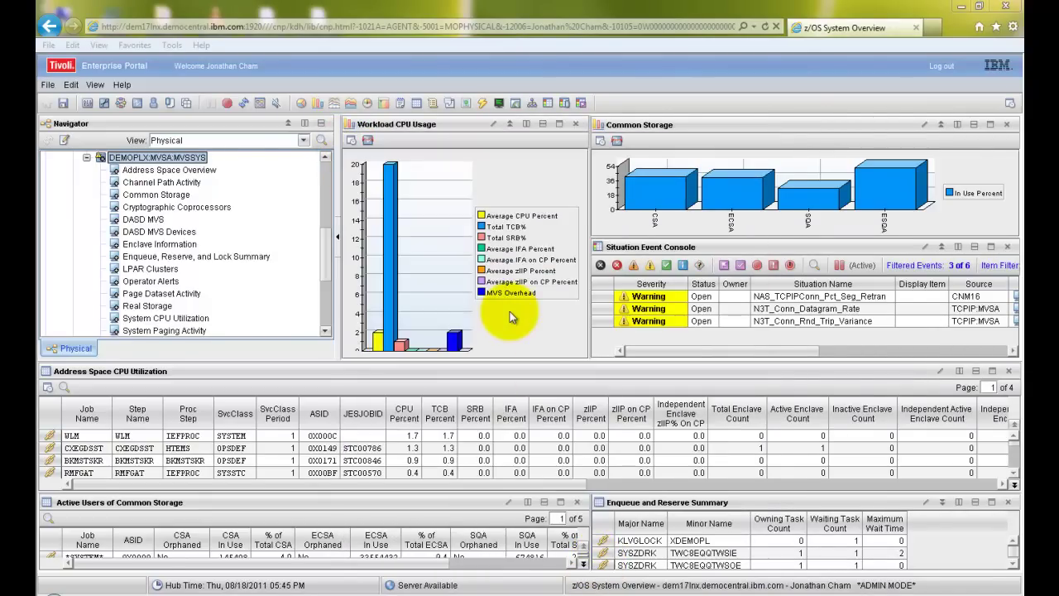
pyautogui.click(576, 124)
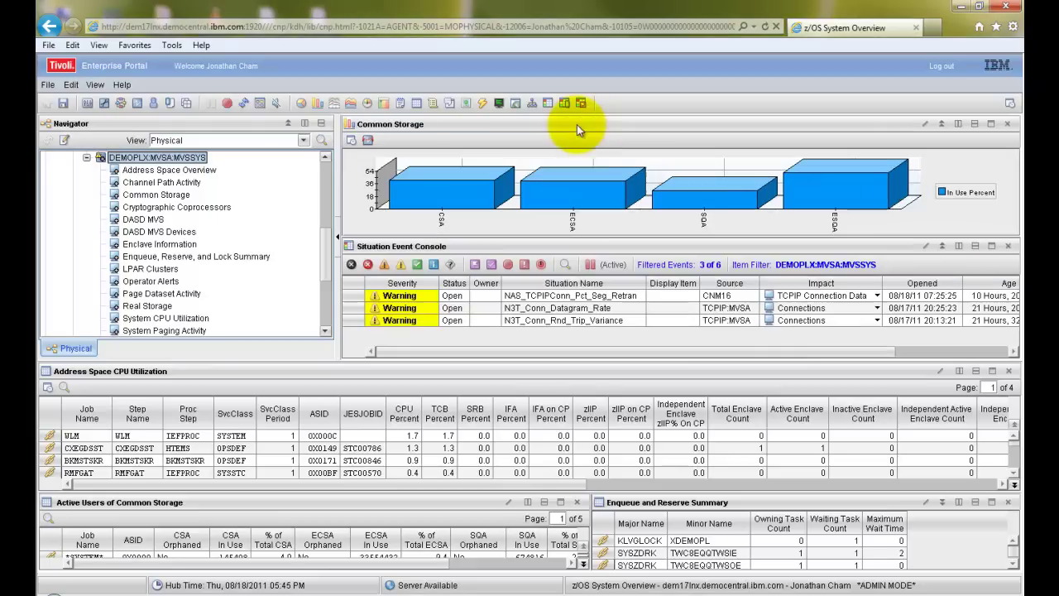
pyautogui.click(1007, 246)
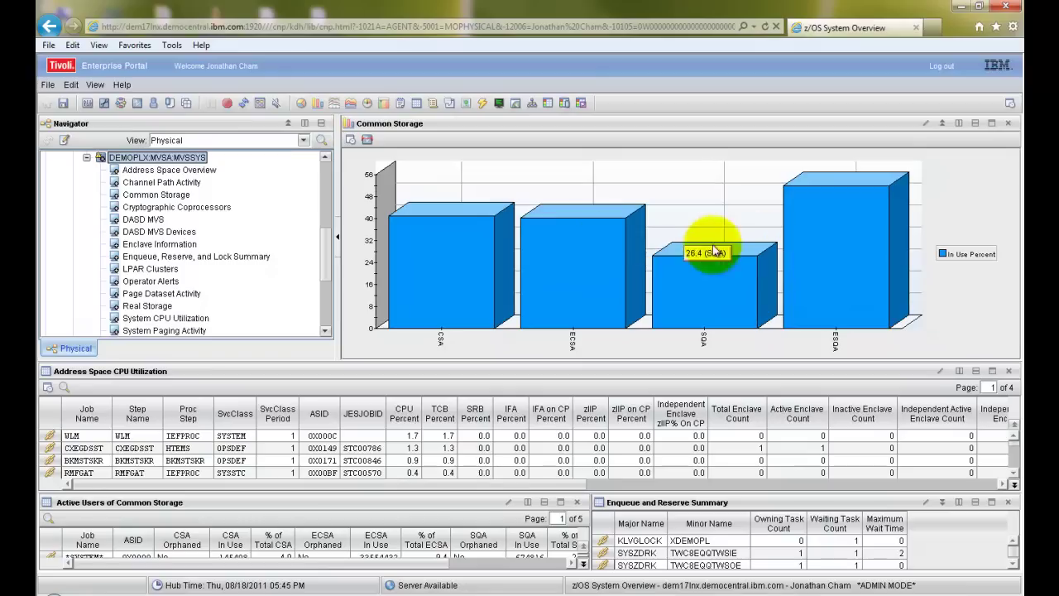
pyautogui.moveTo(557, 240)
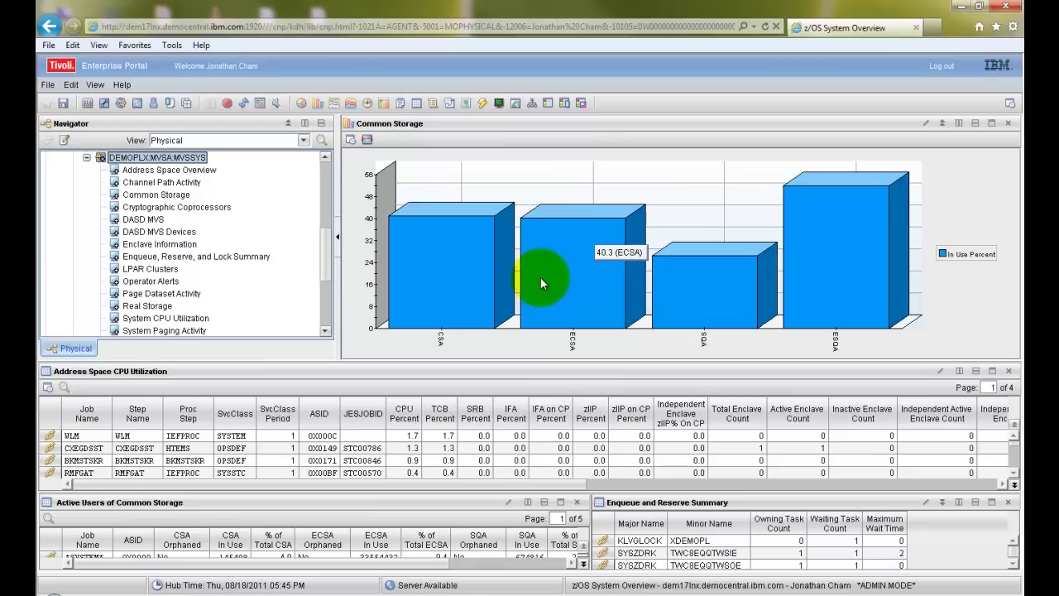
# Open the Common Storage chart's Properties on the Filters tab and select row 2.
pyautogui.click(923, 125)
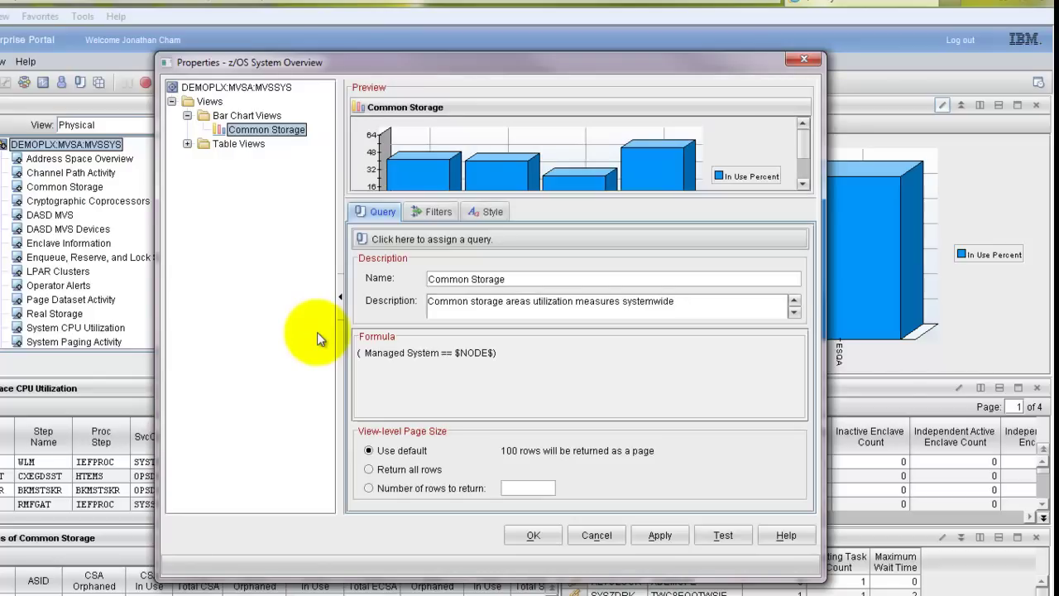
pyautogui.click(425, 213)
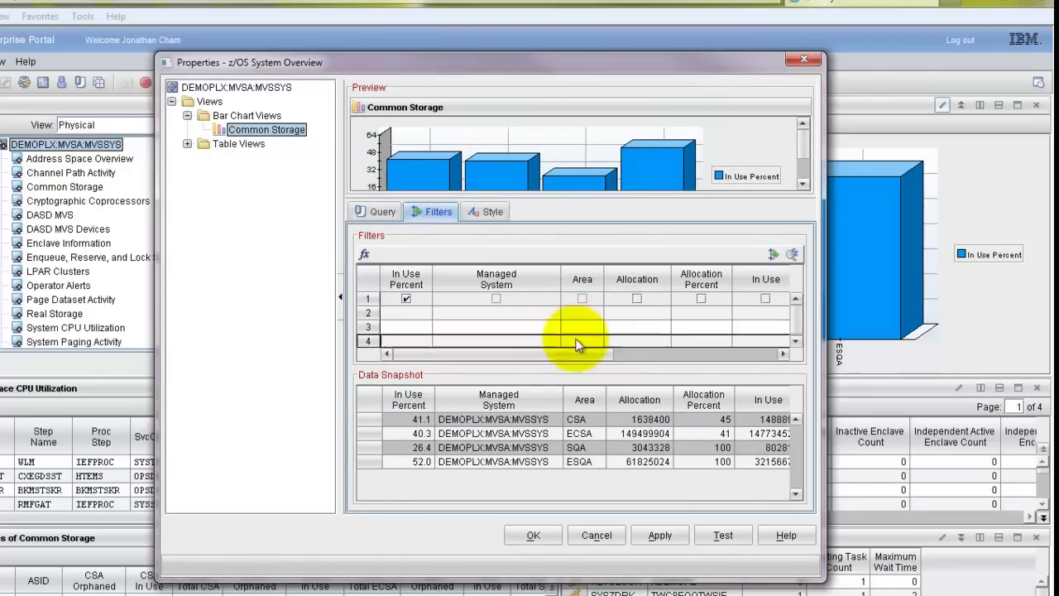
pyautogui.click(414, 313)
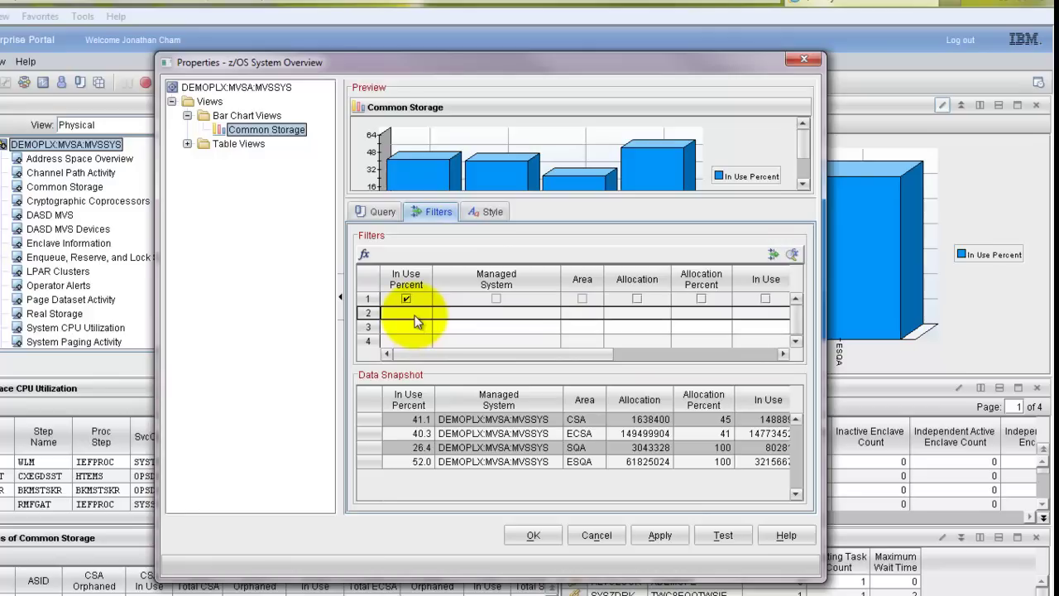
pyautogui.click(405, 341)
pyautogui.click(406, 314)
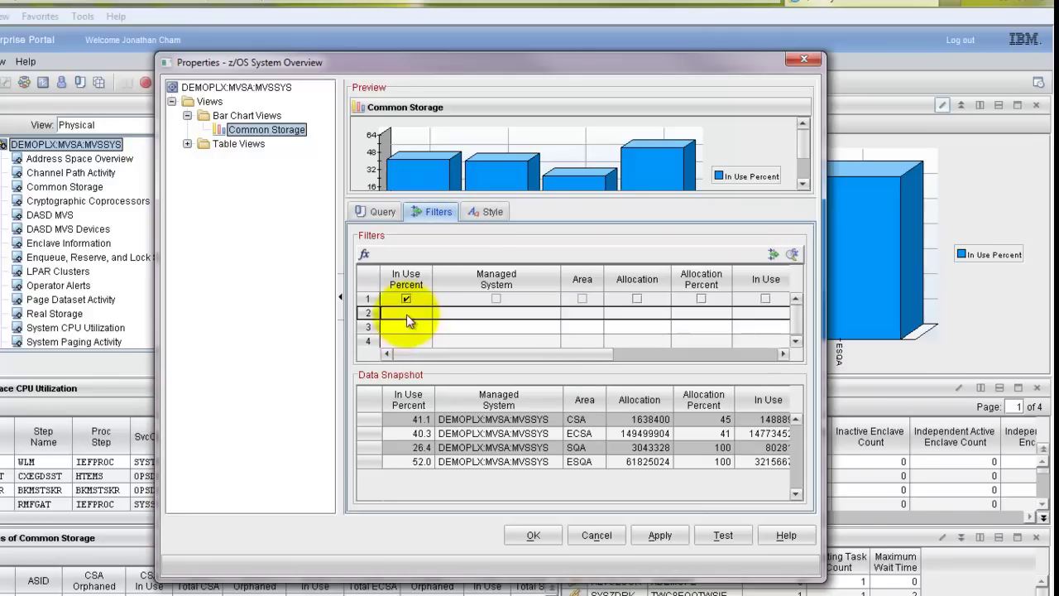
pyautogui.click(739, 328)
pyautogui.moveTo(608, 353); pyautogui.dragTo(508, 358)
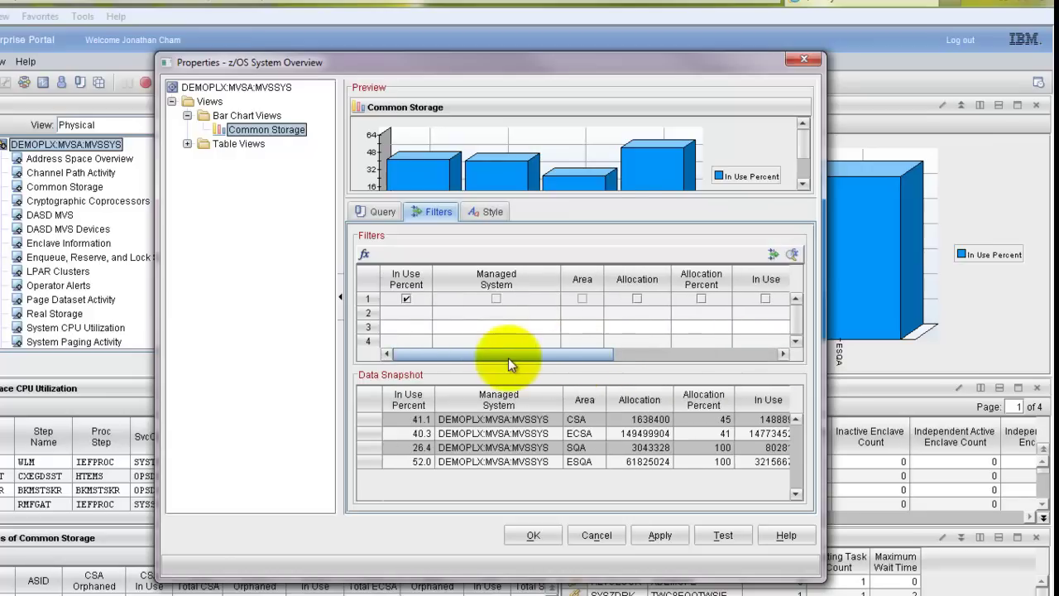
# Set the In Use Percent condition to greater than 30, apply it, and confirm.
pyautogui.click(406, 315)
pyautogui.click(409, 314)
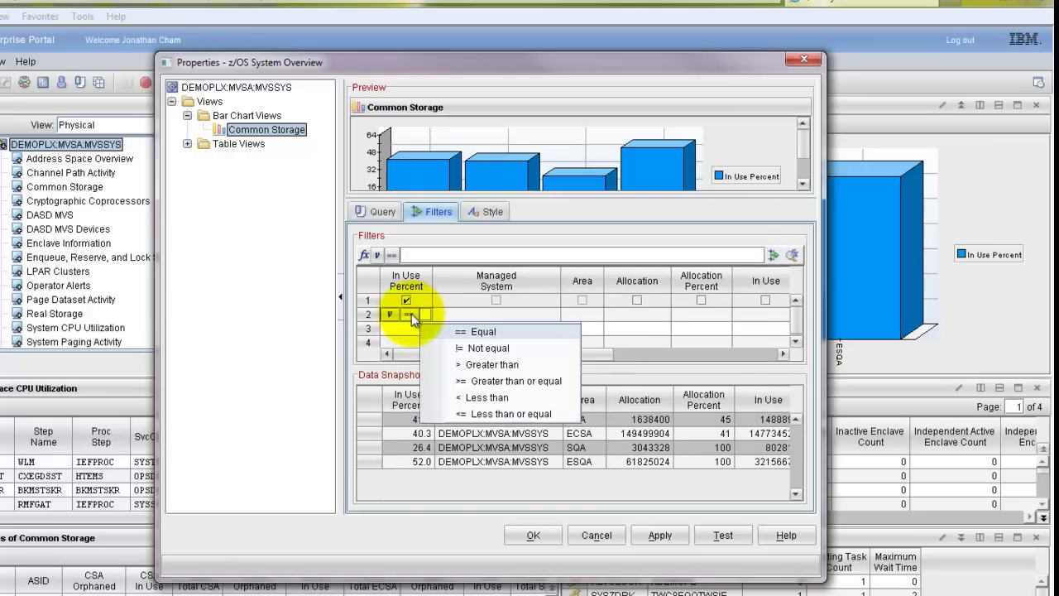
pyautogui.click(449, 365)
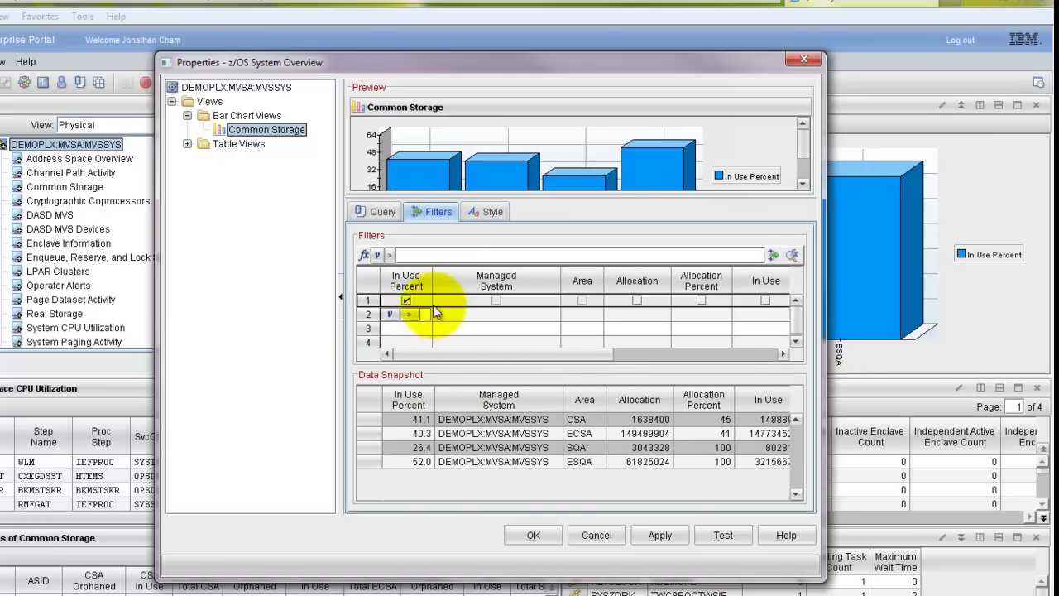
pyautogui.write('30')
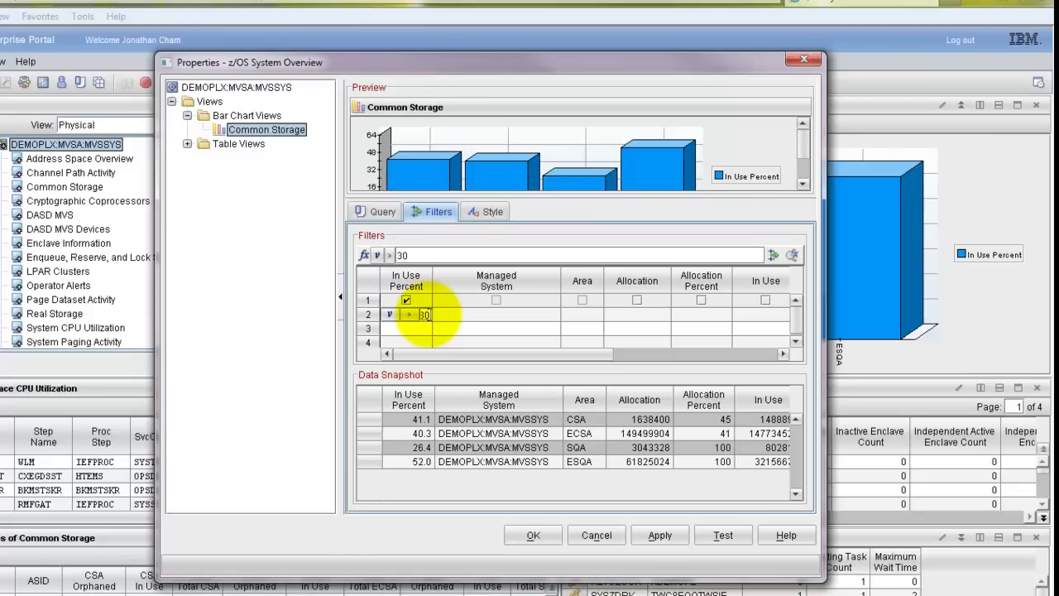
pyautogui.click(665, 536)
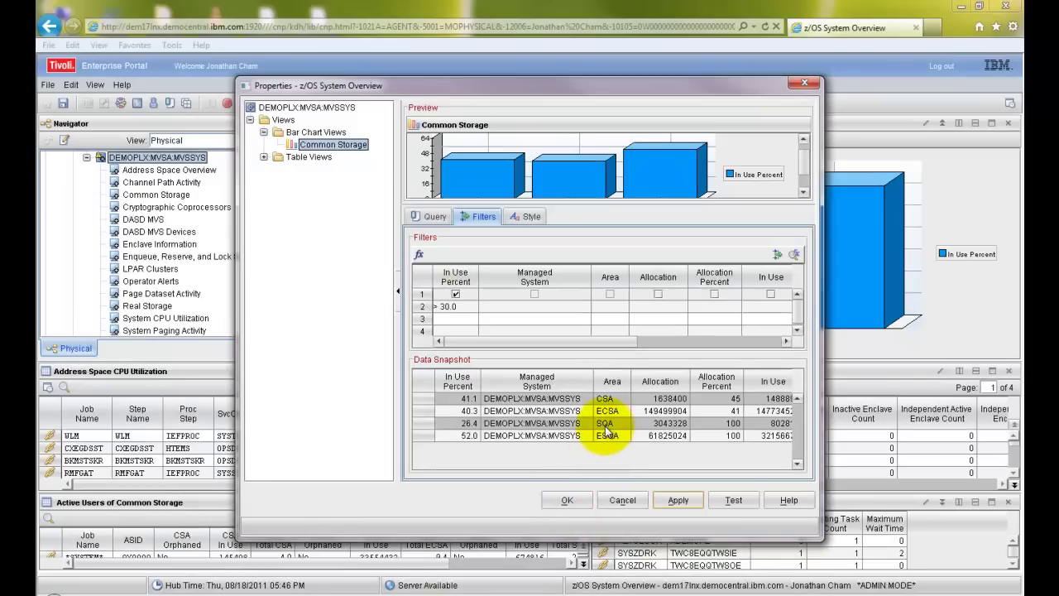
pyautogui.moveTo(594, 83); pyautogui.dragTo(410, 85)
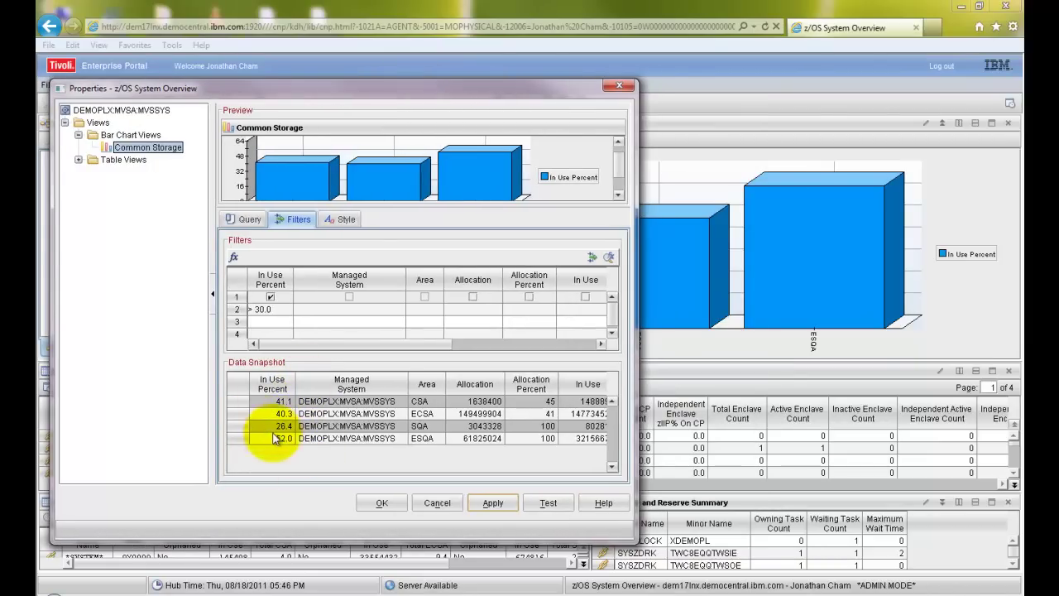
pyautogui.click(376, 504)
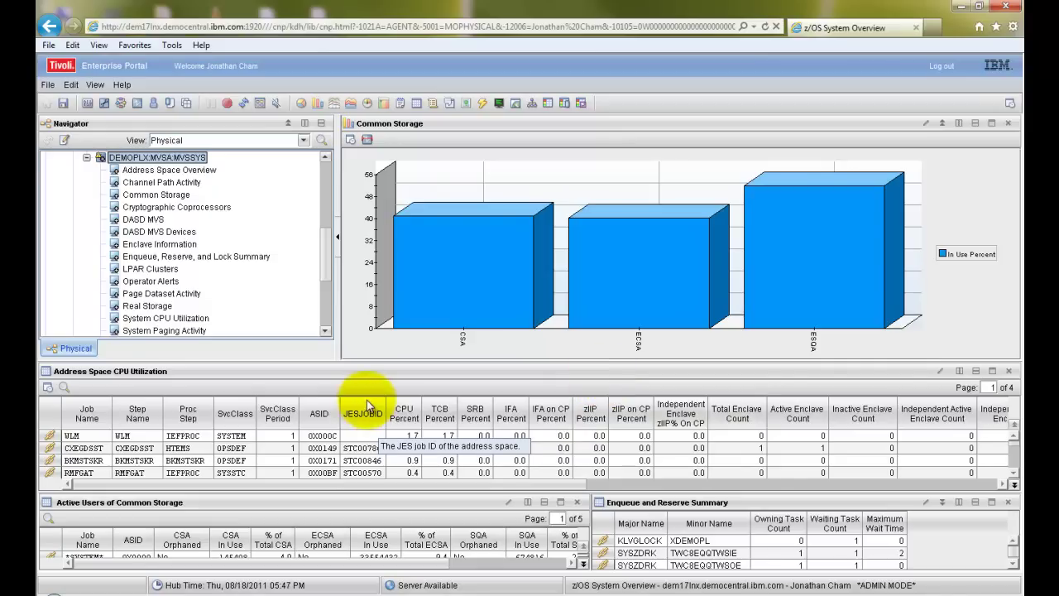
# Switch to Mainframe Networks, declining to save the modified workspace.
pyautogui.scroll(2, 330, 246)
pyautogui.scroll(1, 329, 246)
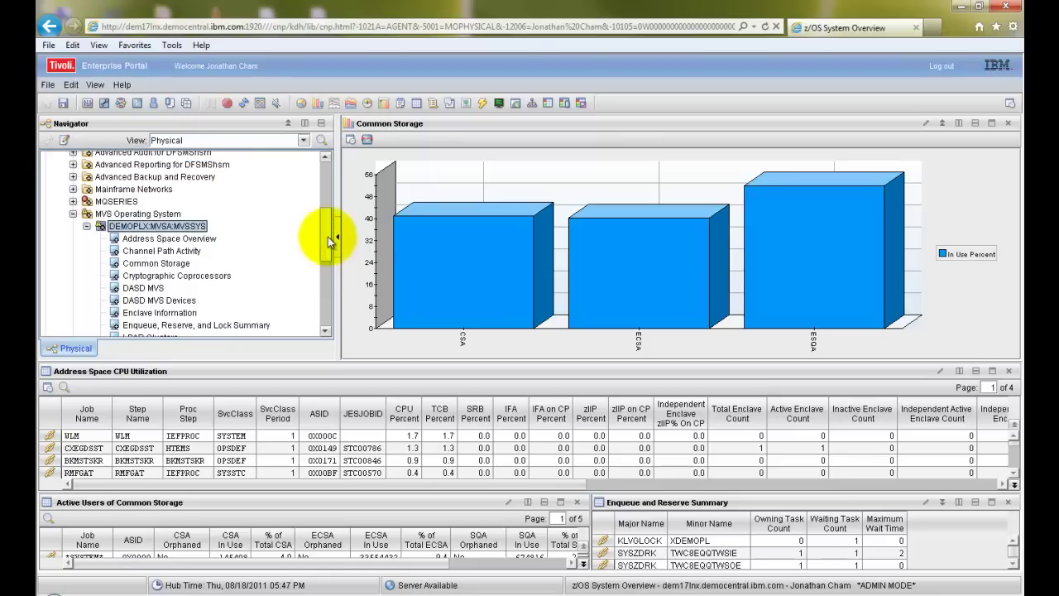
pyautogui.click(96, 190)
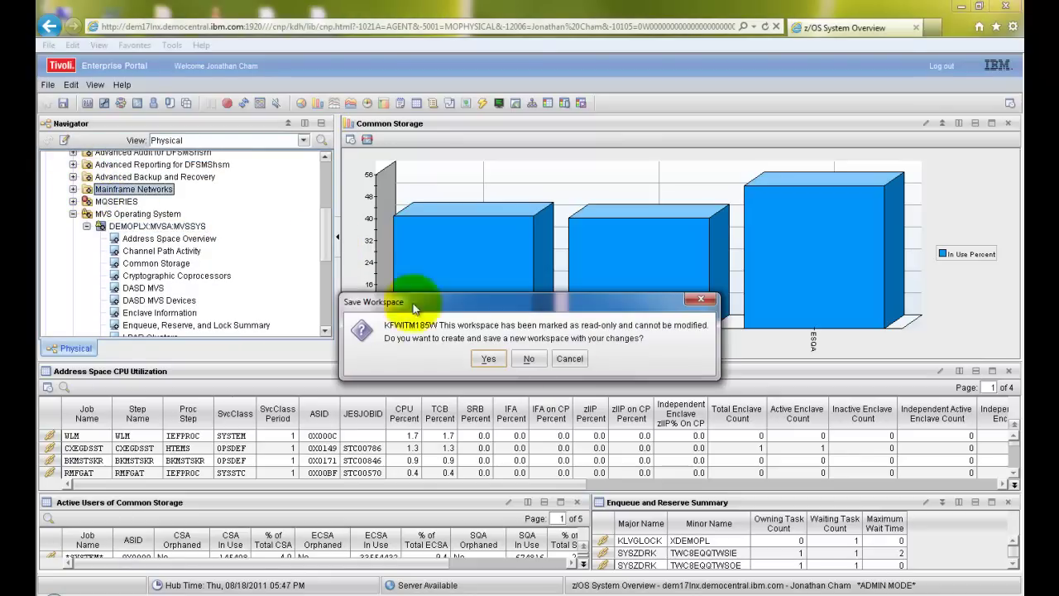
pyautogui.click(532, 359)
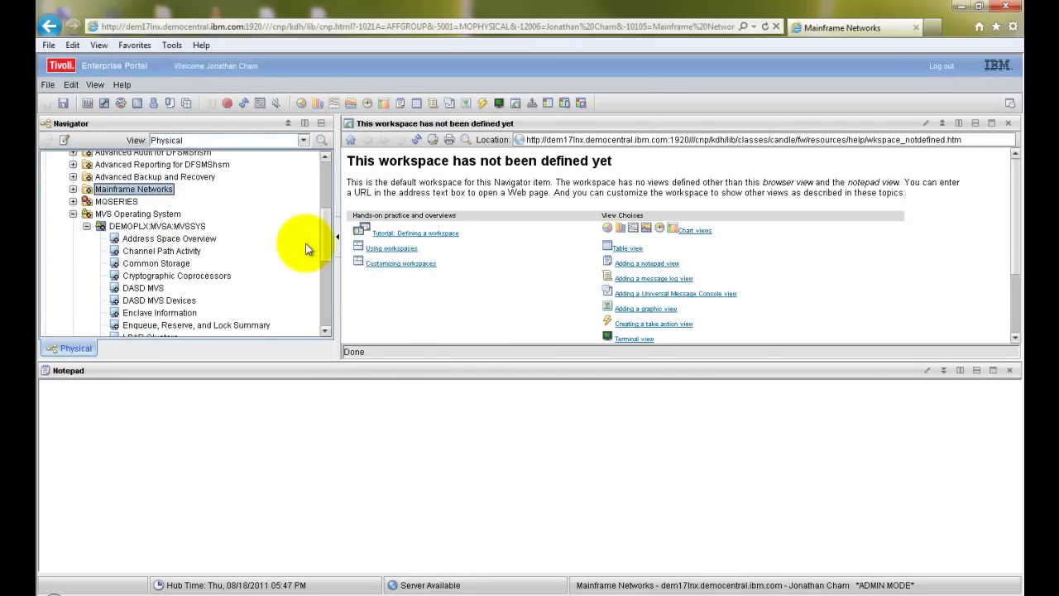
pyautogui.moveTo(320, 245)
pyautogui.mouseDown()
pyautogui.moveTo(319, 288)
pyautogui.moveTo(319, 250)
pyautogui.mouseUp()
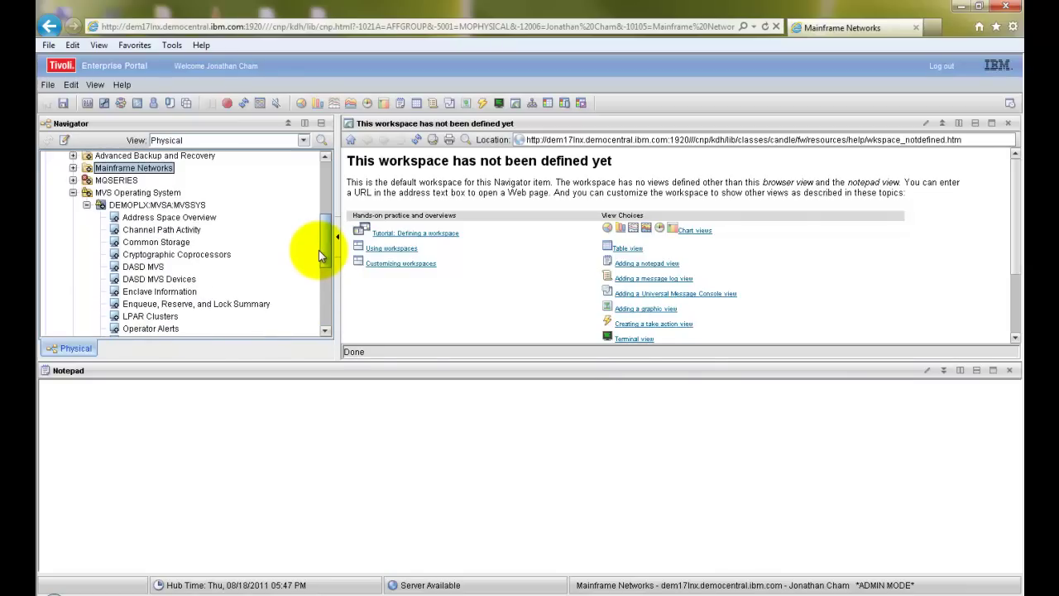
# Expand the CXEGN3:MVSA:KN3AGENT agent and TCP/IP, then open TCPIP:MVSA.
pyautogui.click(73, 168)
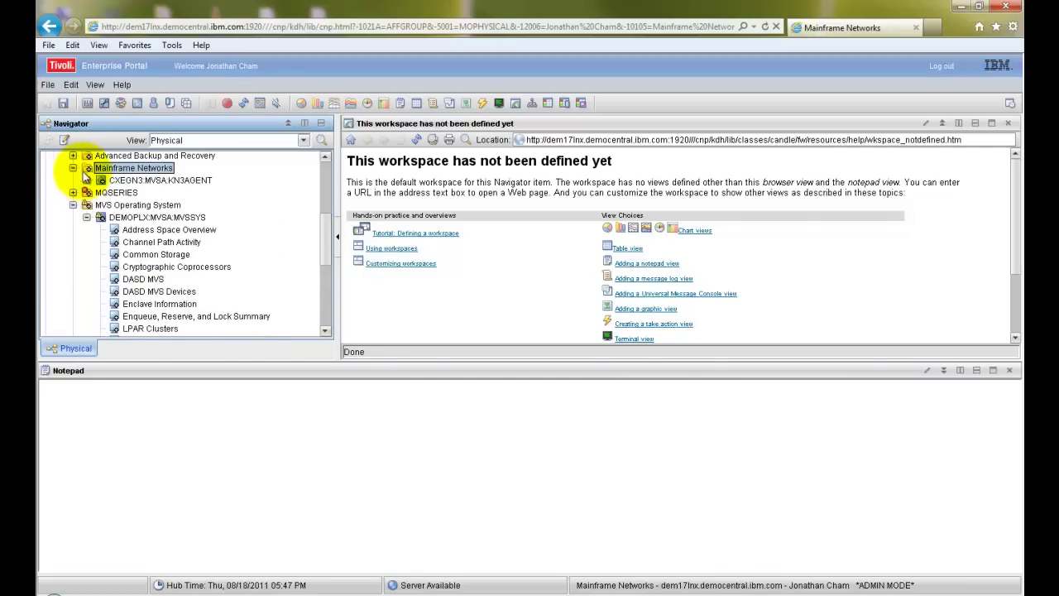
pyautogui.click(85, 181)
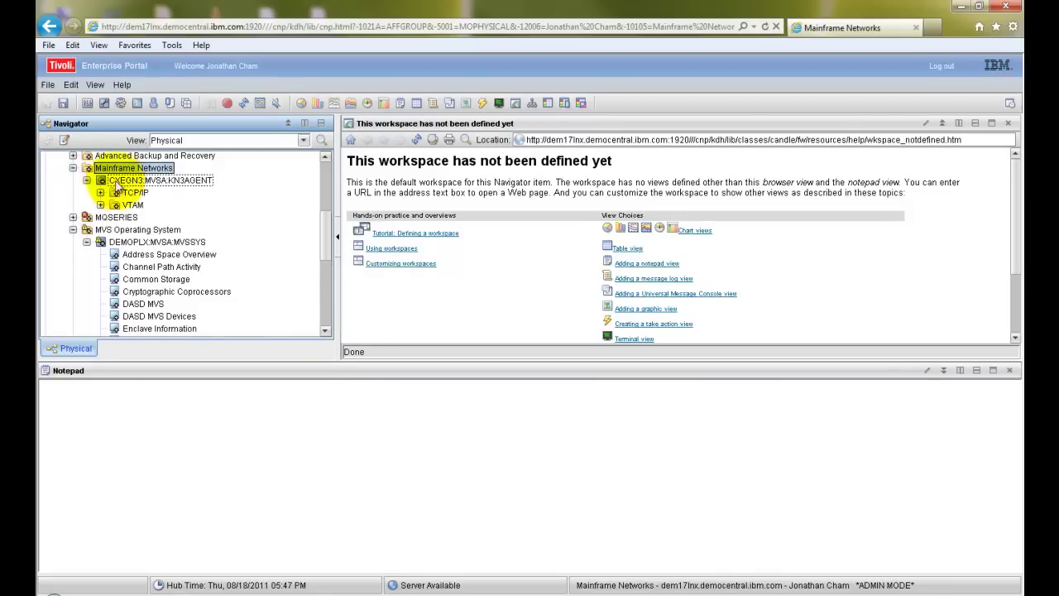
pyautogui.click(101, 192)
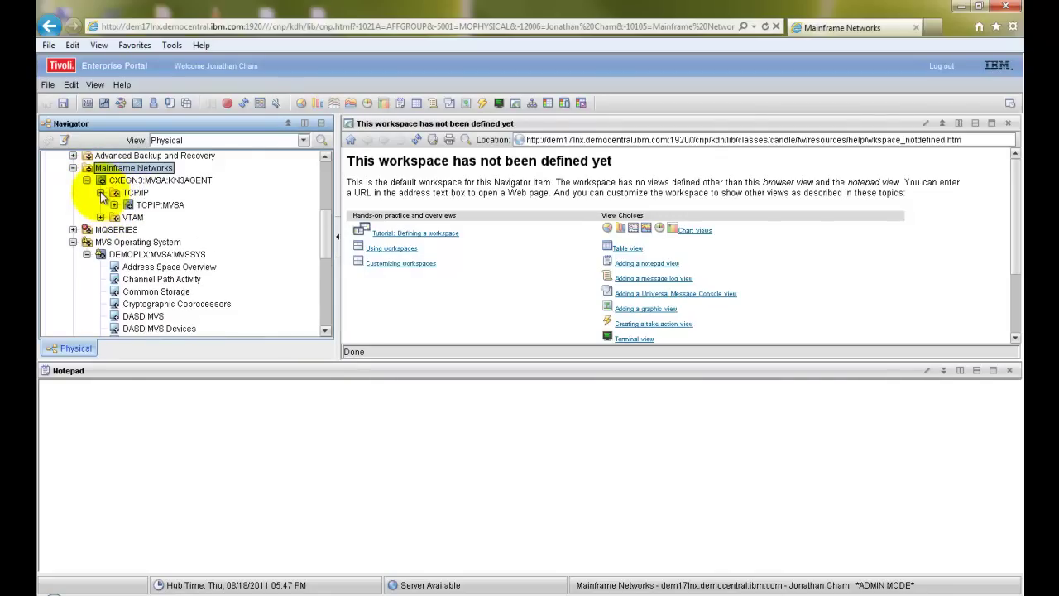
pyautogui.click(124, 205)
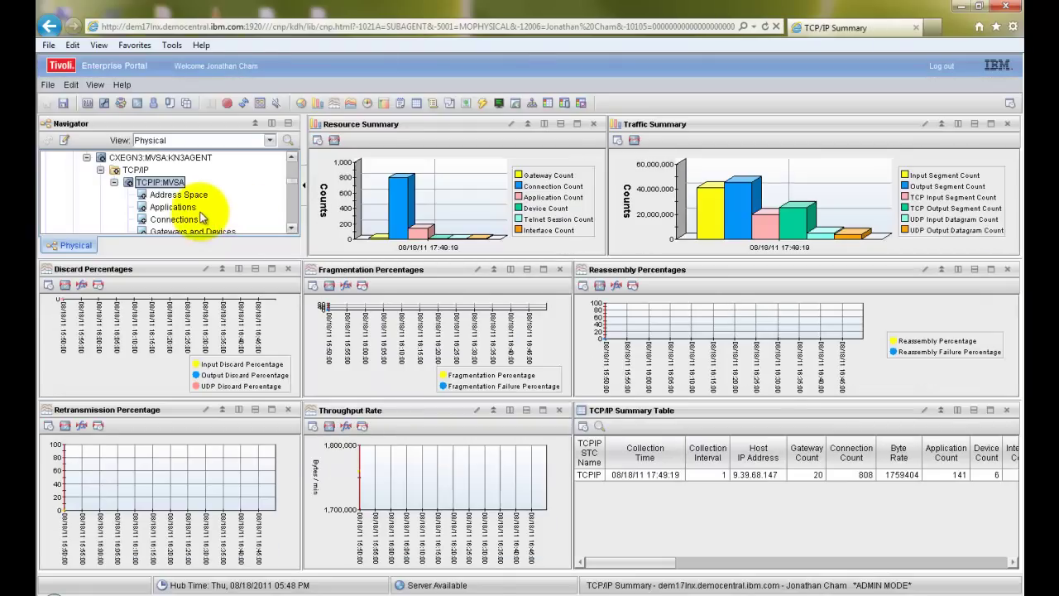
# Open the Applications workspace under TCPIP:MVSA and maximize its Applications Summary Table.
pyautogui.click(170, 209)
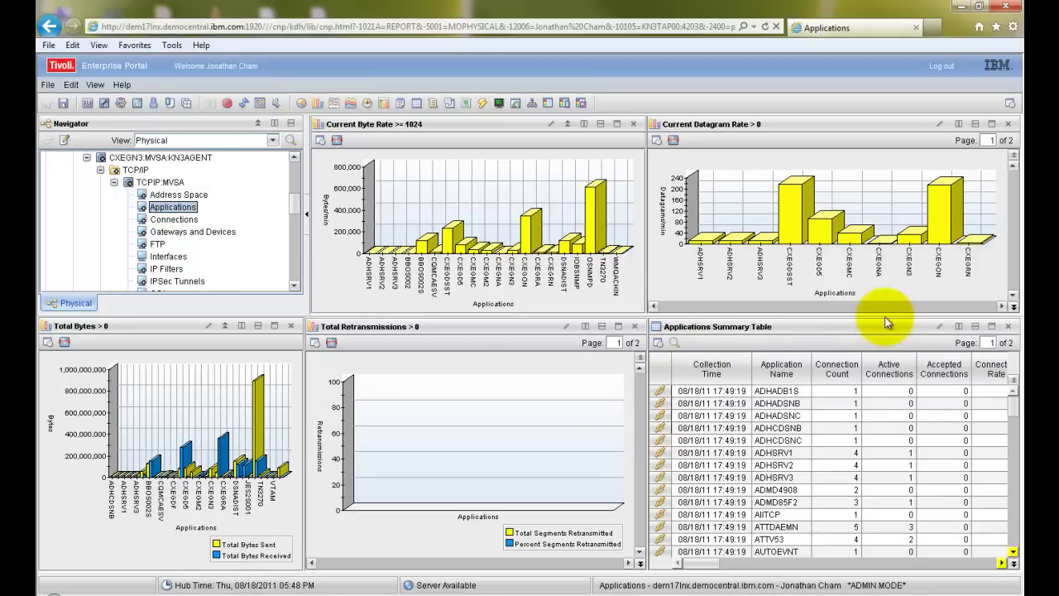
pyautogui.click(993, 328)
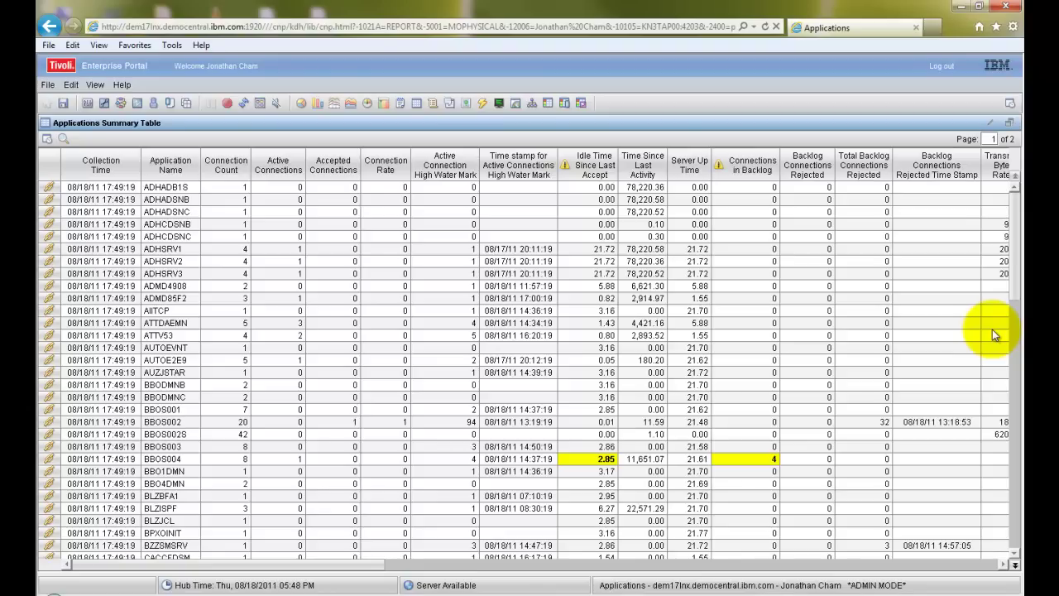
# Run a case-insensitive ApplicationName search for ftpd1 to locate the FTPD1 row, then close Find.
pyautogui.click(62, 138)
pyautogui.click(542, 267)
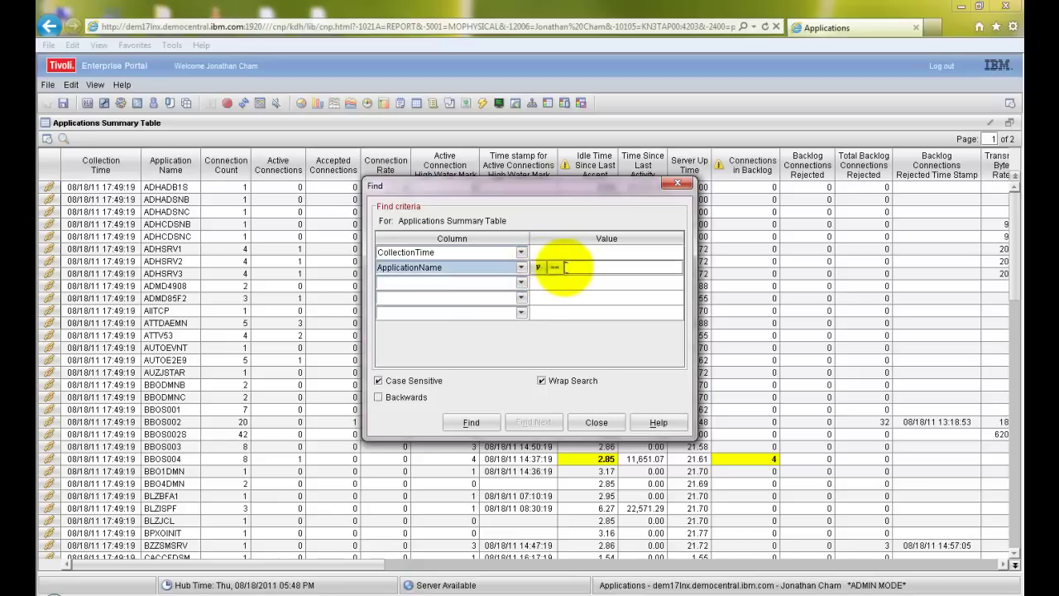
pyautogui.write('t')
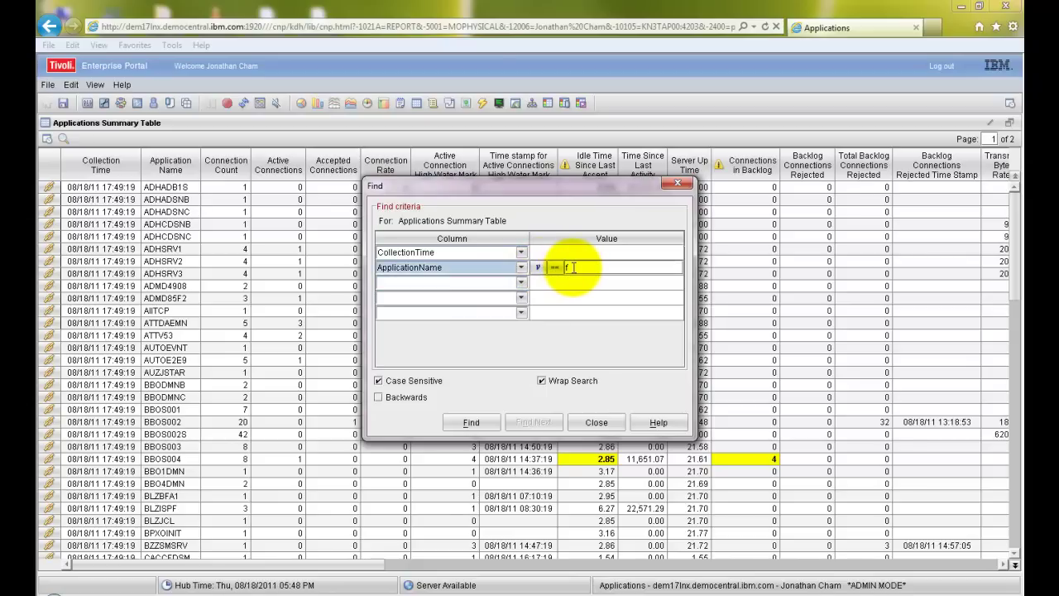
pyautogui.write('cd1')
pyautogui.click(413, 382)
pyautogui.click(469, 423)
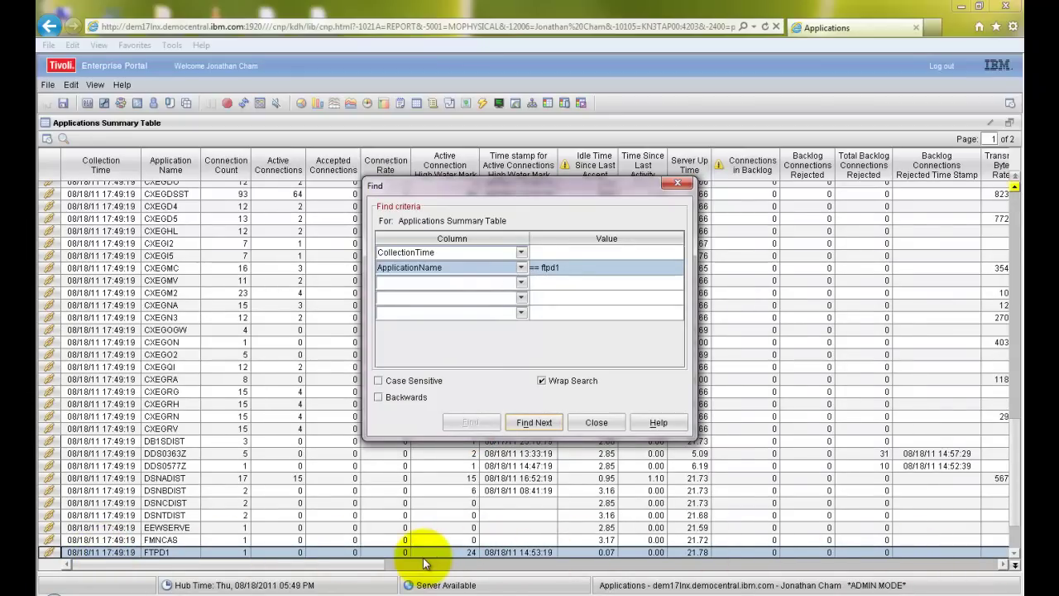
pyautogui.click(597, 423)
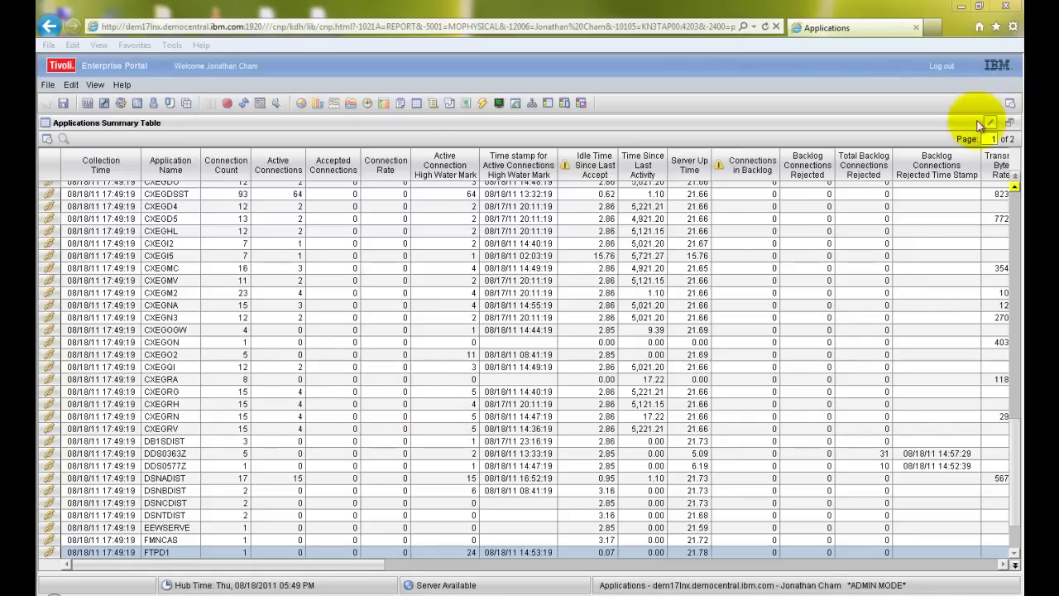
# Restore the Applications Summary Table, then drag Total Bytes onto Total Retransmissions to swap them.
pyautogui.click(1009, 122)
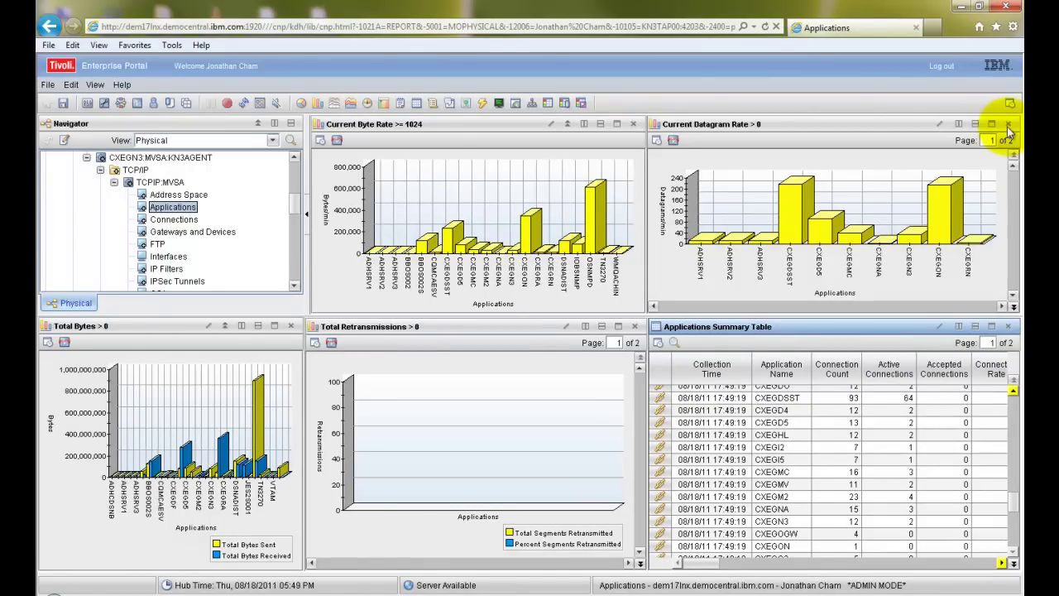
pyautogui.moveTo(769, 246)
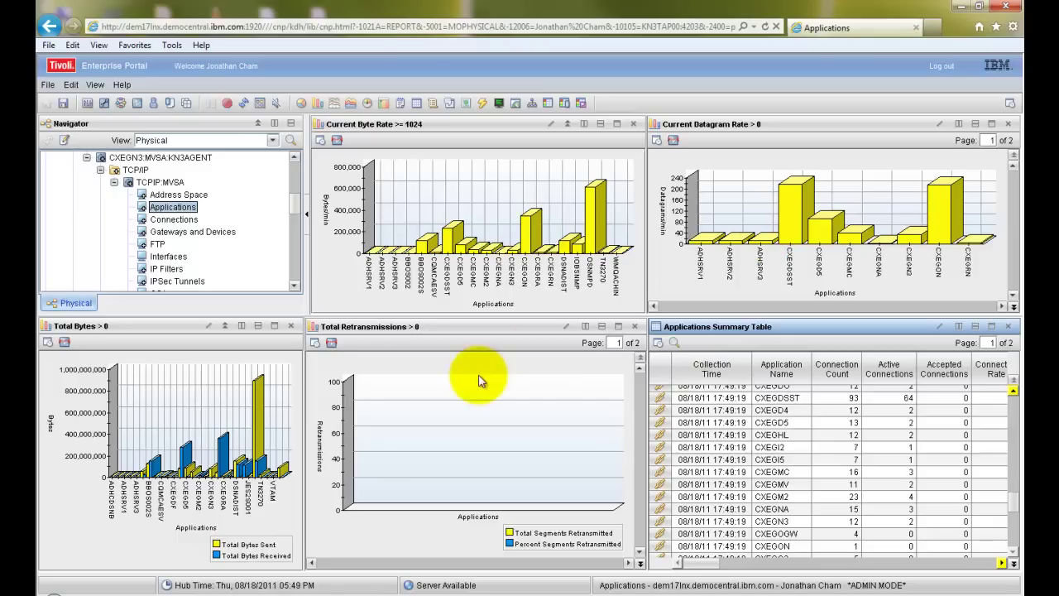
pyautogui.moveTo(124, 325); pyautogui.dragTo(457, 331)
pyautogui.moveTo(488, 327); pyautogui.dragTo(485, 329)
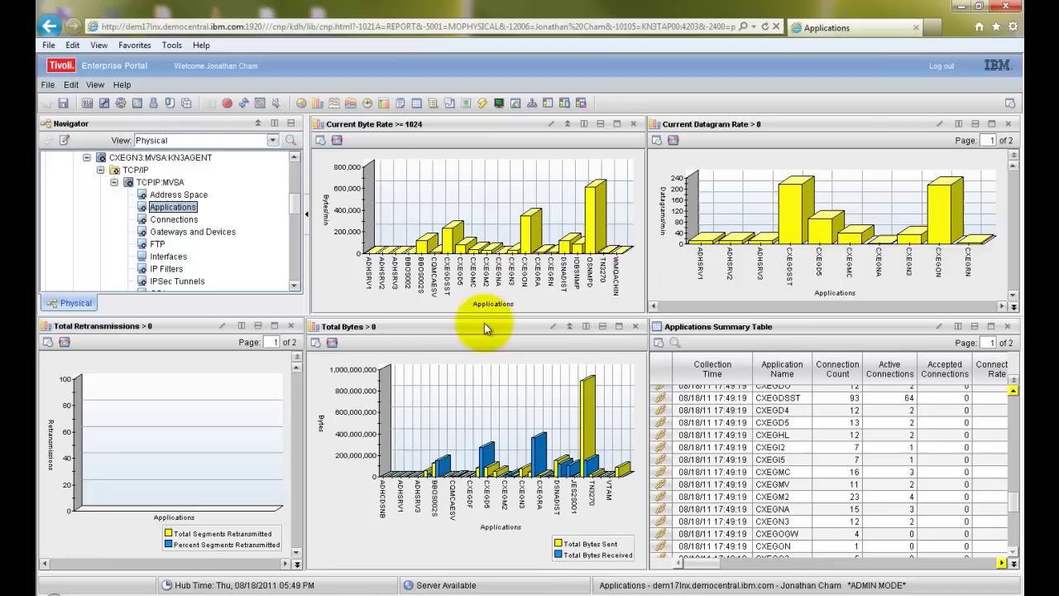